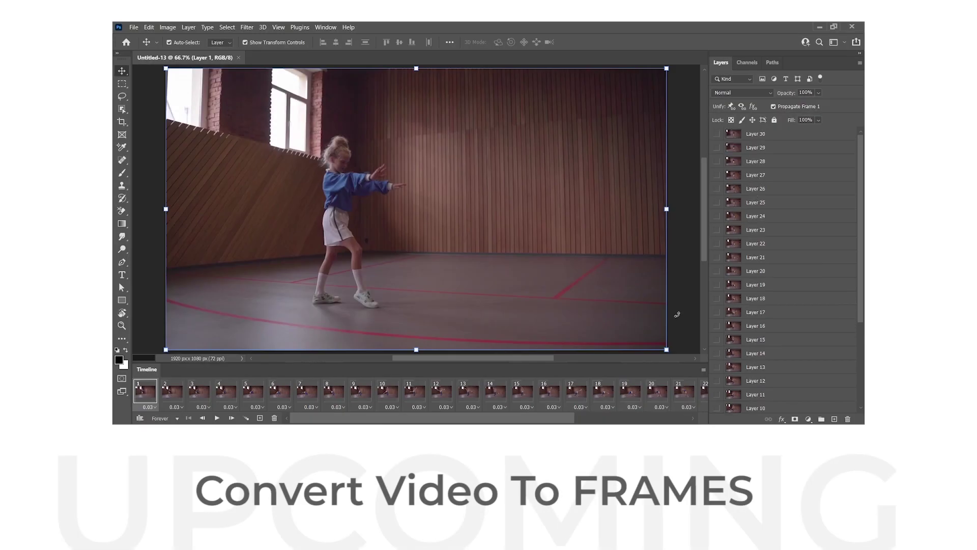
# Preview the Save for Web GIF export format options.
pyautogui.hscroll(5, 611, 395)
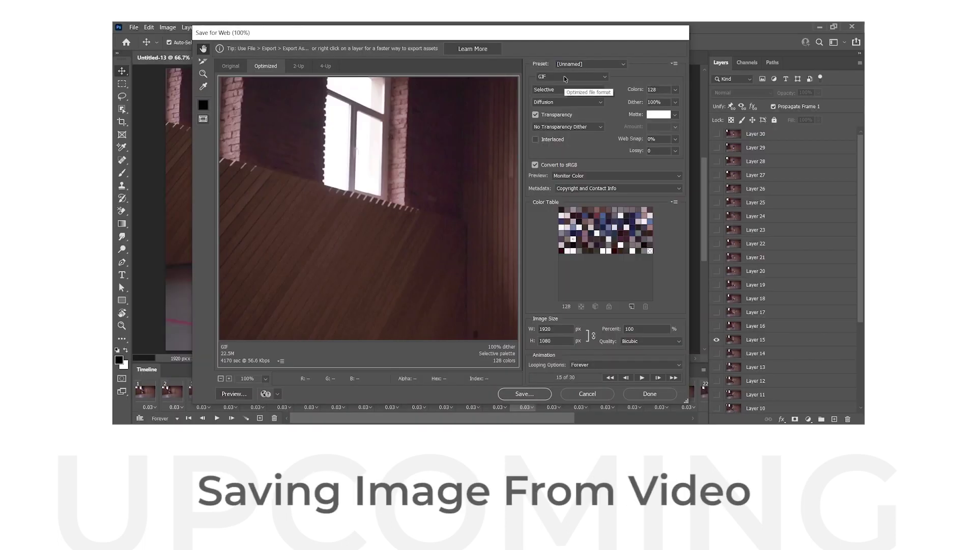
pyautogui.click(565, 79)
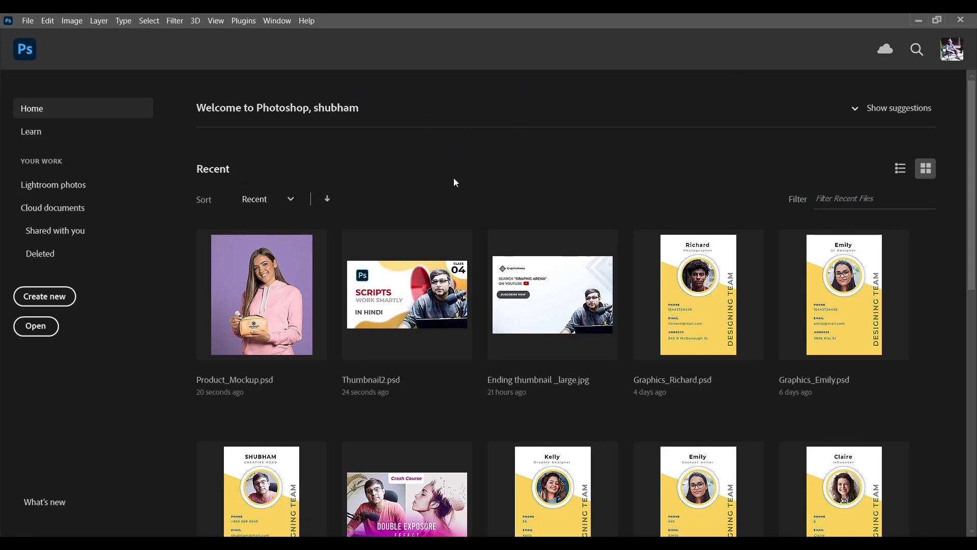
# Start File > Import > Video Frames to Layers and pick the MP4 dance clip in Reference.
pyautogui.click(25, 23)
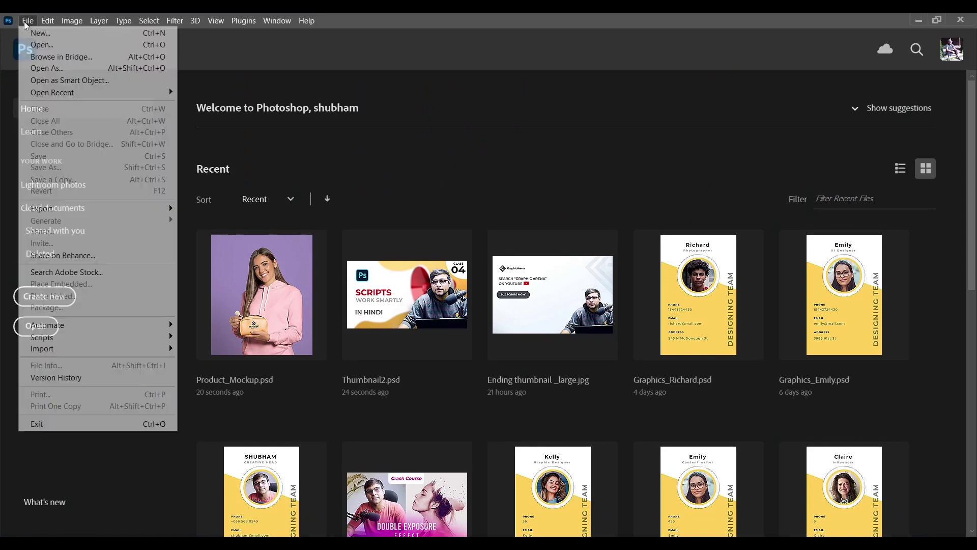
pyautogui.moveTo(42, 348)
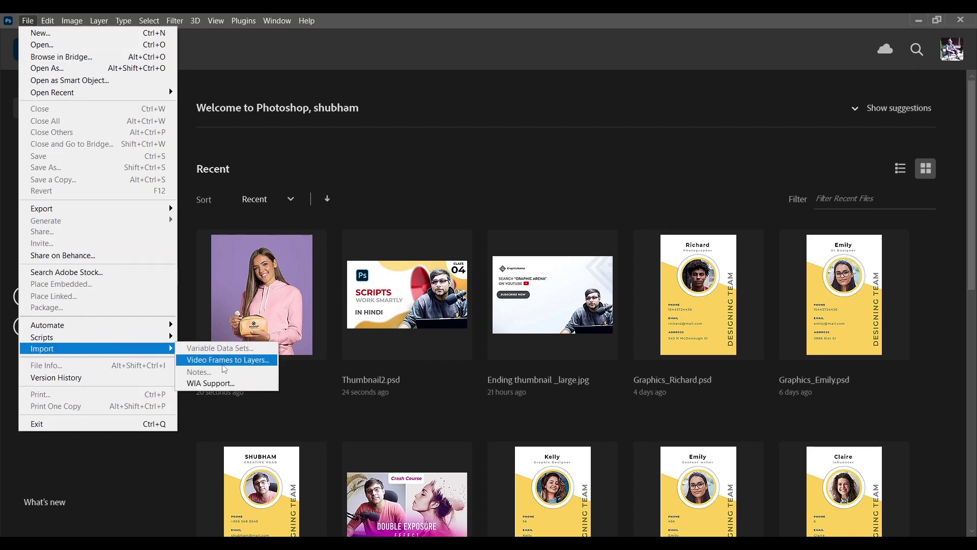
pyautogui.click(242, 360)
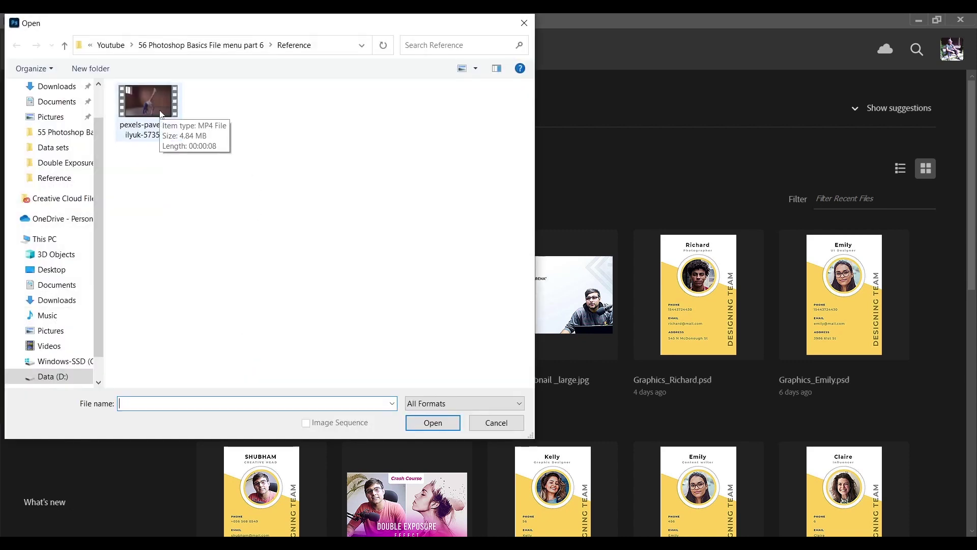
pyautogui.click(161, 114)
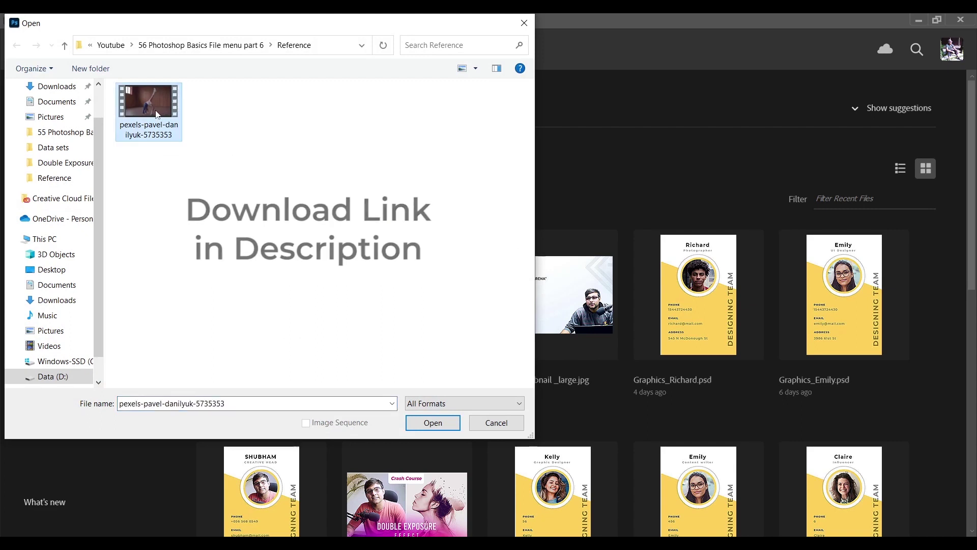
pyautogui.rightClick(156, 112)
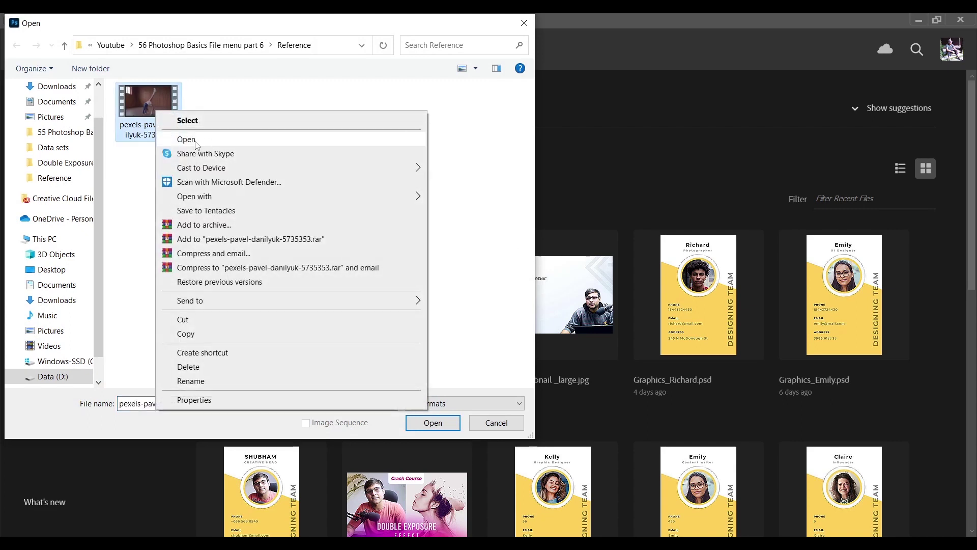
# Play the 8-second dance clip in Films & TV, then close the player.
pyautogui.click(207, 141)
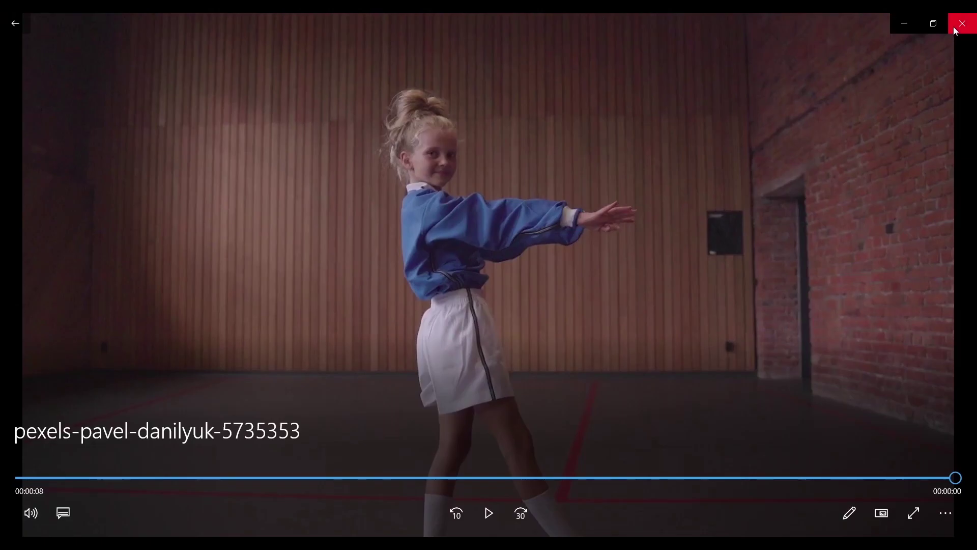
pyautogui.click(955, 24)
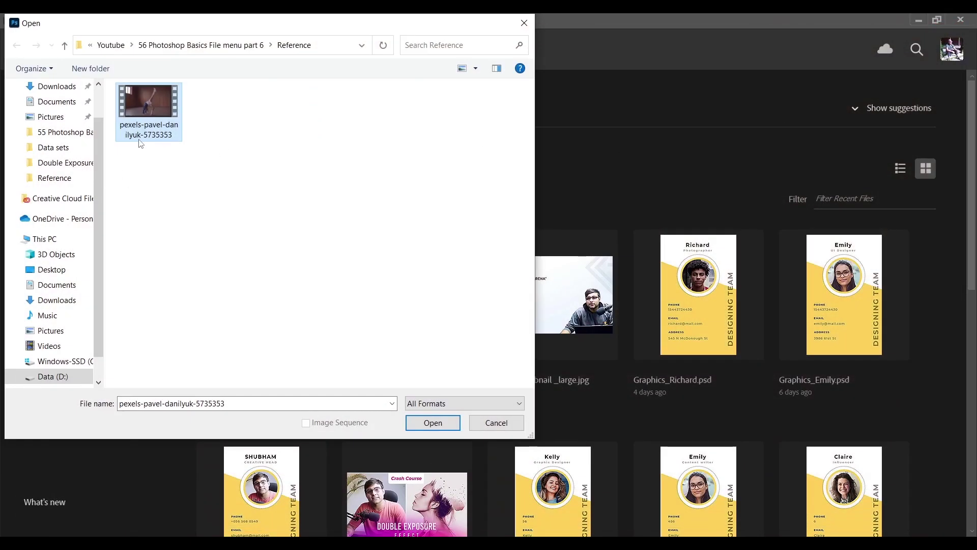
# Check the MP4 clip's Properties: 00:00:08 length and 29.97 frames/second.
pyautogui.rightClick(148, 121)
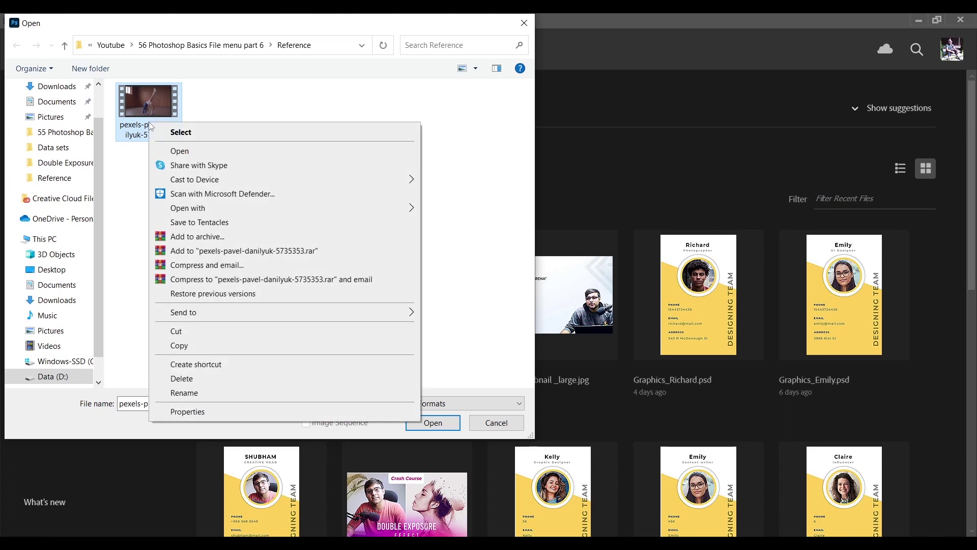
pyautogui.click(206, 412)
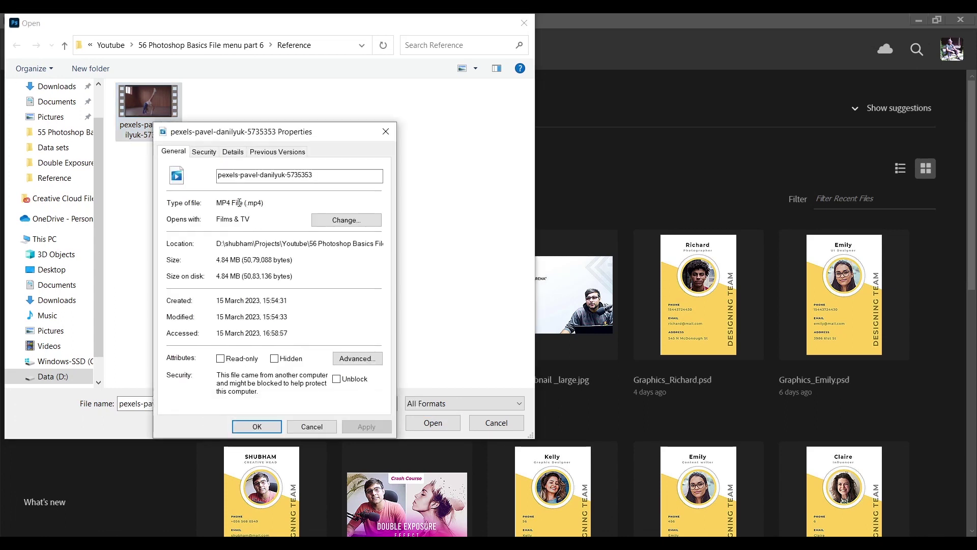
pyautogui.moveTo(234, 202); pyautogui.dragTo(264, 203)
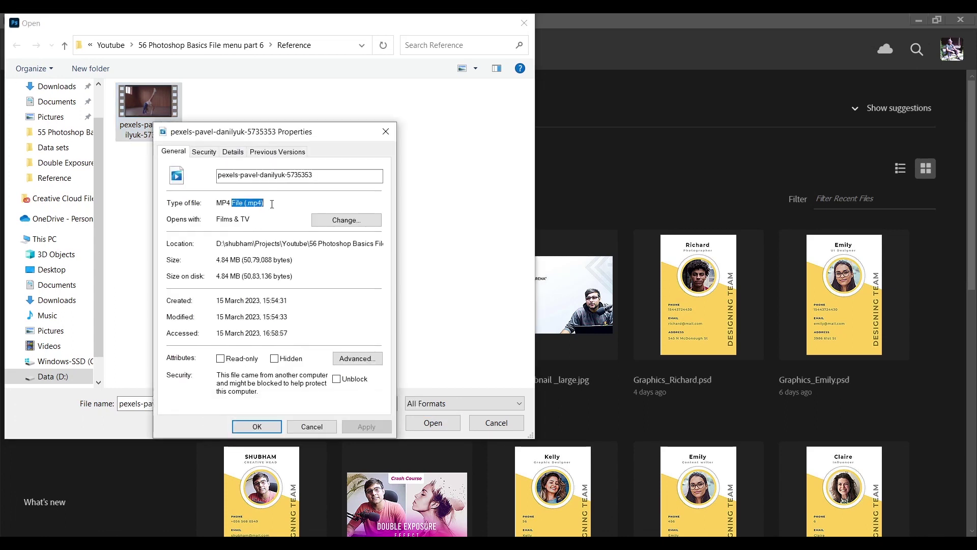
pyautogui.click(228, 152)
pyautogui.click(269, 266)
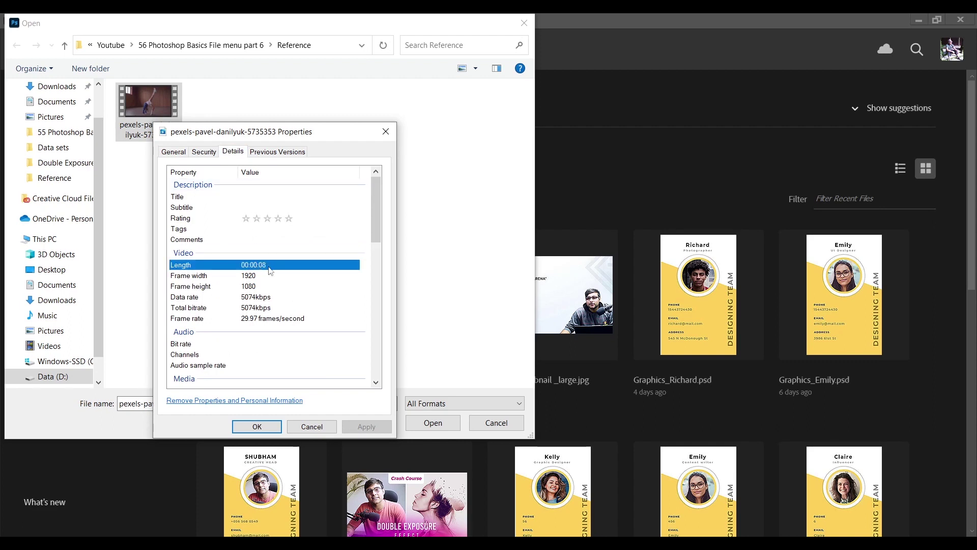
pyautogui.click(252, 320)
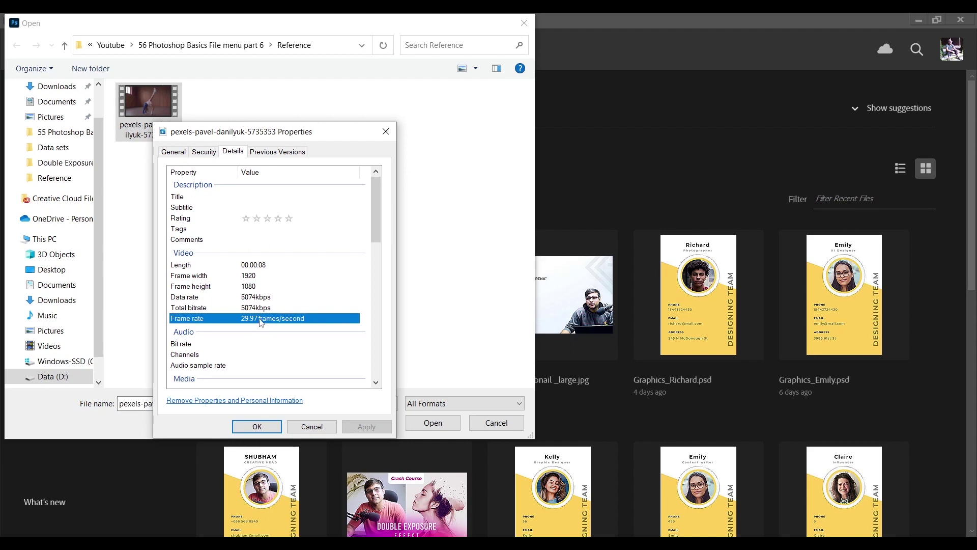
pyautogui.click(308, 426)
# Launch Calculator from Windows search.
pyautogui.press('super')
pyautogui.write('ca')
pyautogui.press('Return')
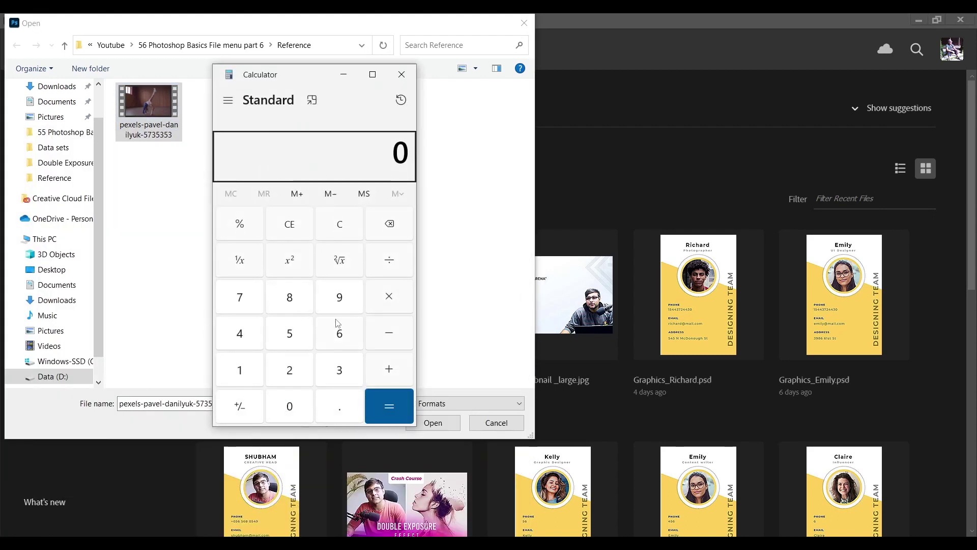
# Compute 8 × 30 = 240 frames in Calculator, then close it.
pyautogui.click(298, 296)
pyautogui.click(399, 298)
pyautogui.click(340, 375)
pyautogui.click(293, 414)
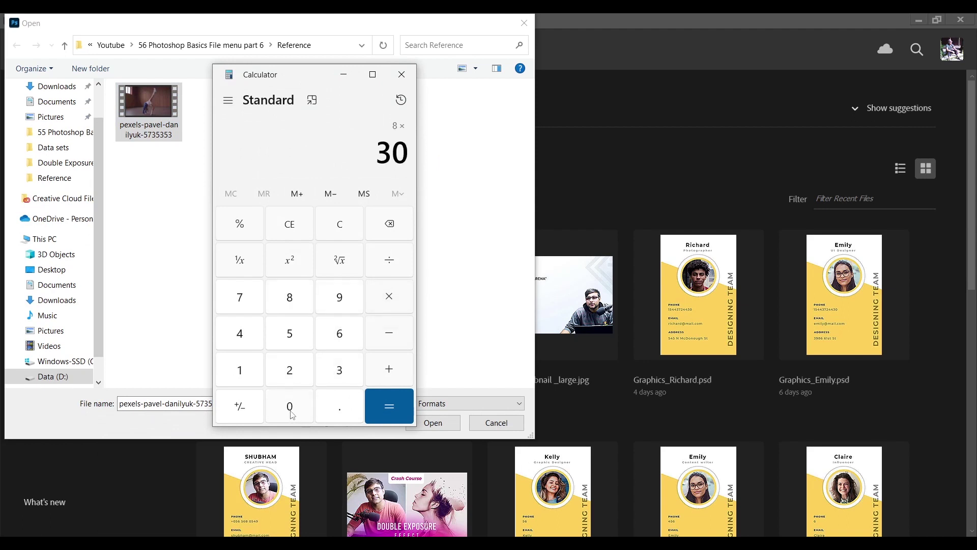
pyautogui.click(398, 407)
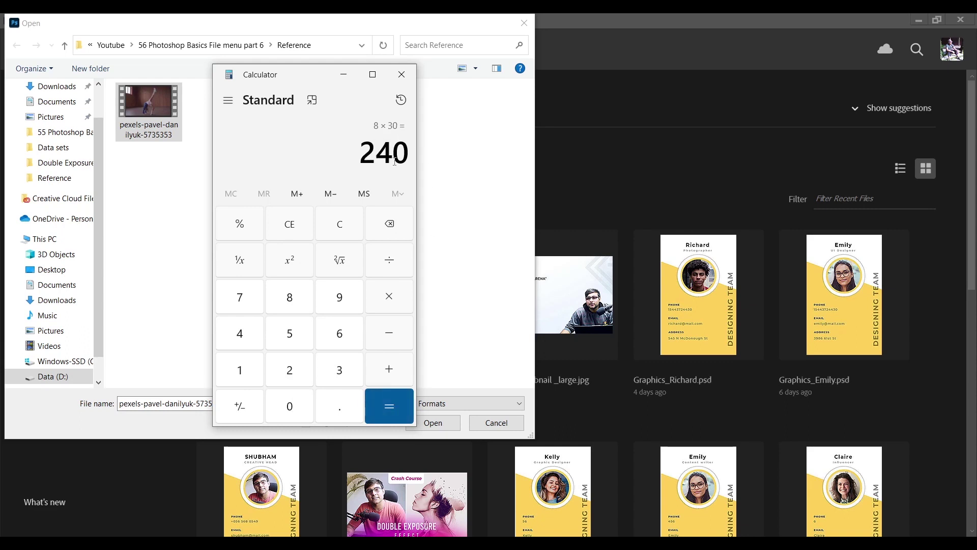
pyautogui.click(408, 72)
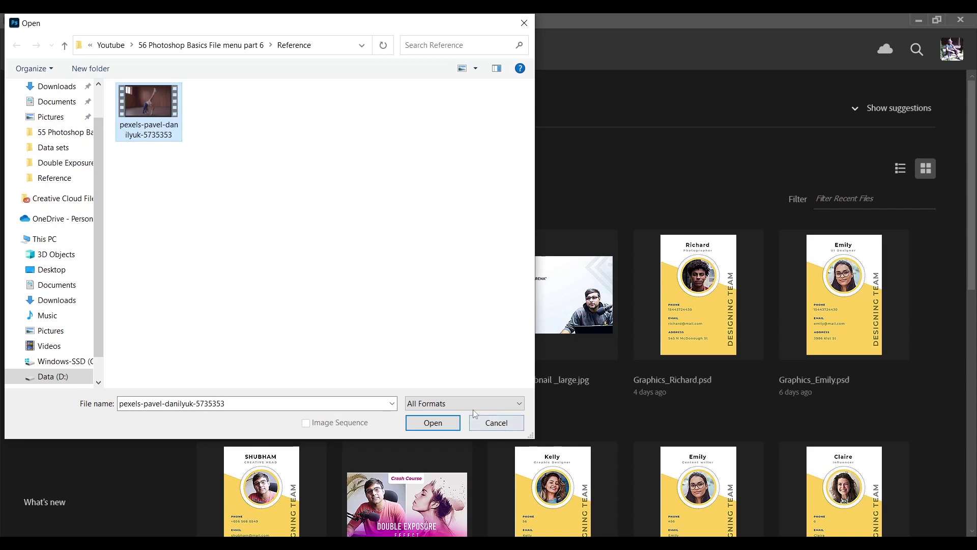
# Keep the file type at All Formats and open the MP4 dance clip.
pyautogui.click(462, 402)
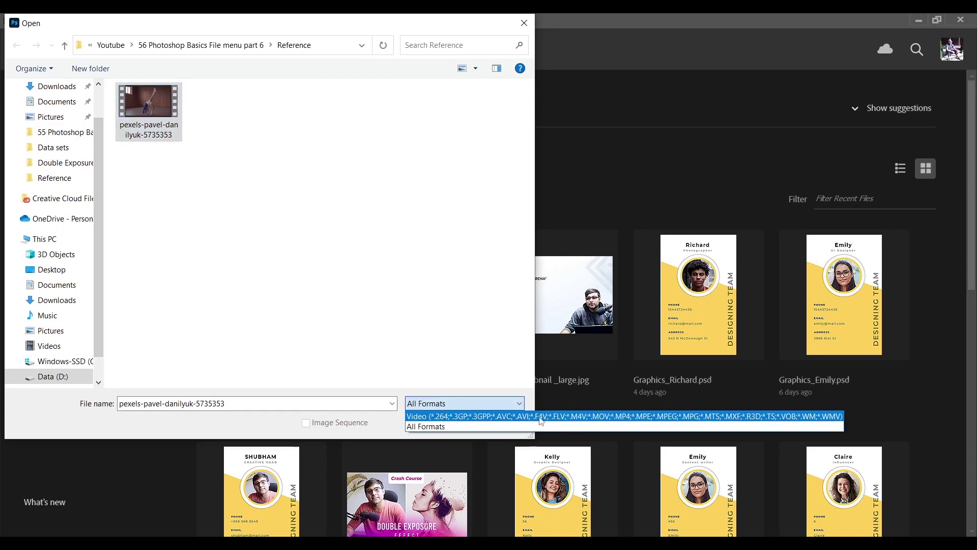
pyautogui.click(144, 125)
pyautogui.click(433, 423)
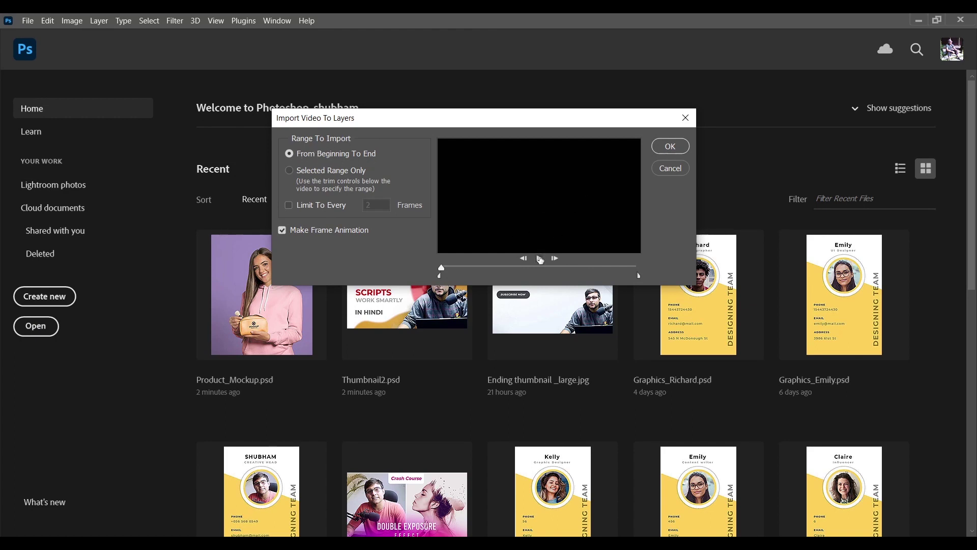
# Preview the clip, untick Make Frame Animation, and import all frames as layers.
pyautogui.click(541, 259)
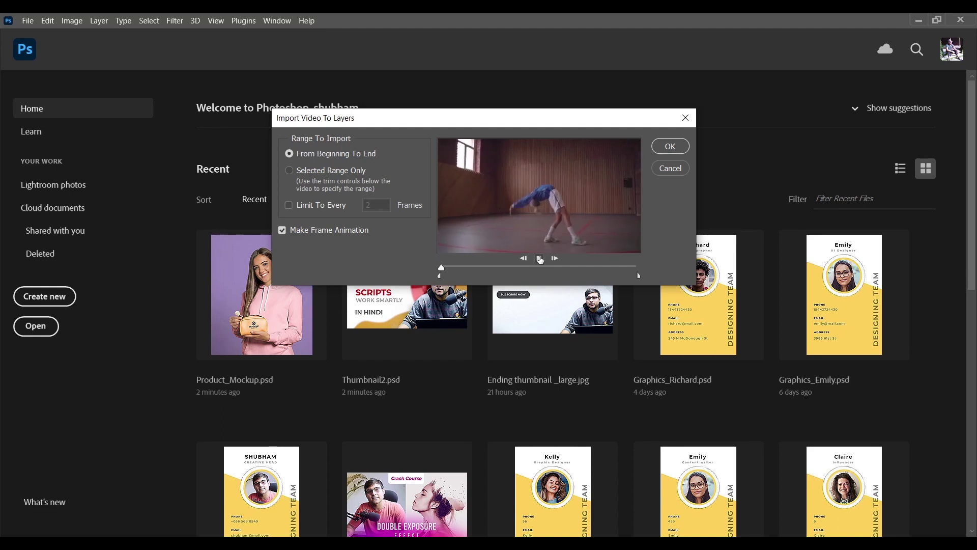
pyautogui.click(541, 260)
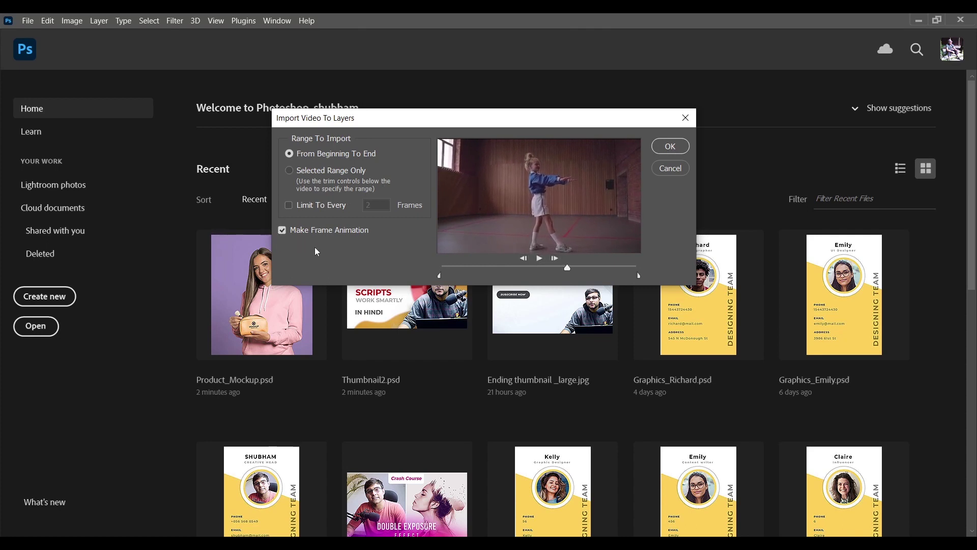
pyautogui.click(320, 233)
pyautogui.click(670, 148)
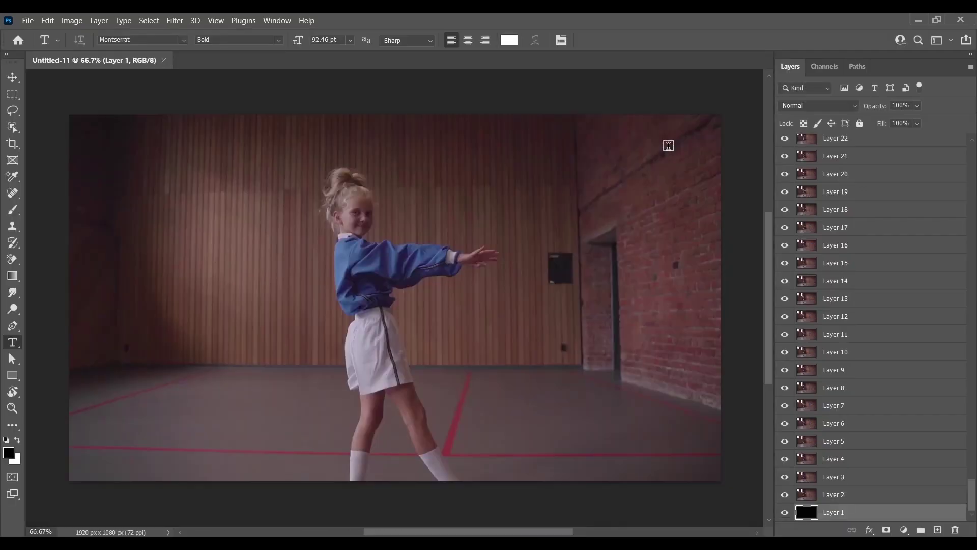
# Scroll up to Layer 248 and hide Layers 248–243, 228 and 227.
pyautogui.moveTo(974, 497); pyautogui.dragTo(965, 156)
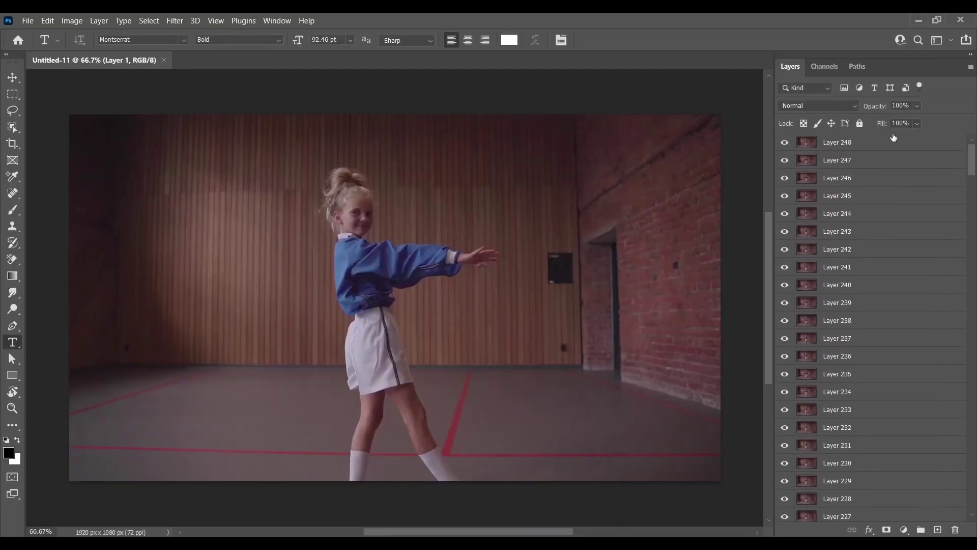
pyautogui.click(850, 144)
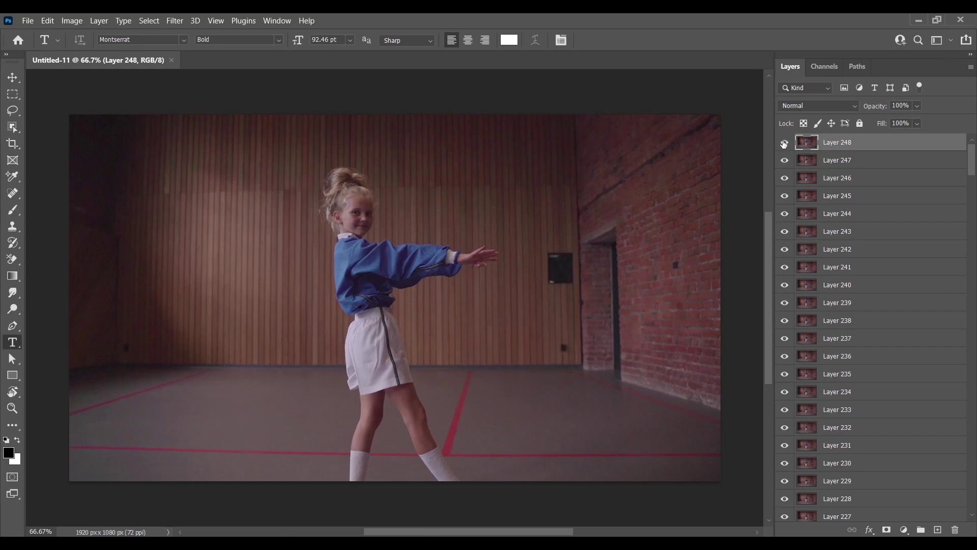
pyautogui.moveTo(783, 146); pyautogui.dragTo(785, 464)
pyautogui.click(784, 498)
pyautogui.click(784, 516)
pyautogui.scroll(-3, 785, 484)
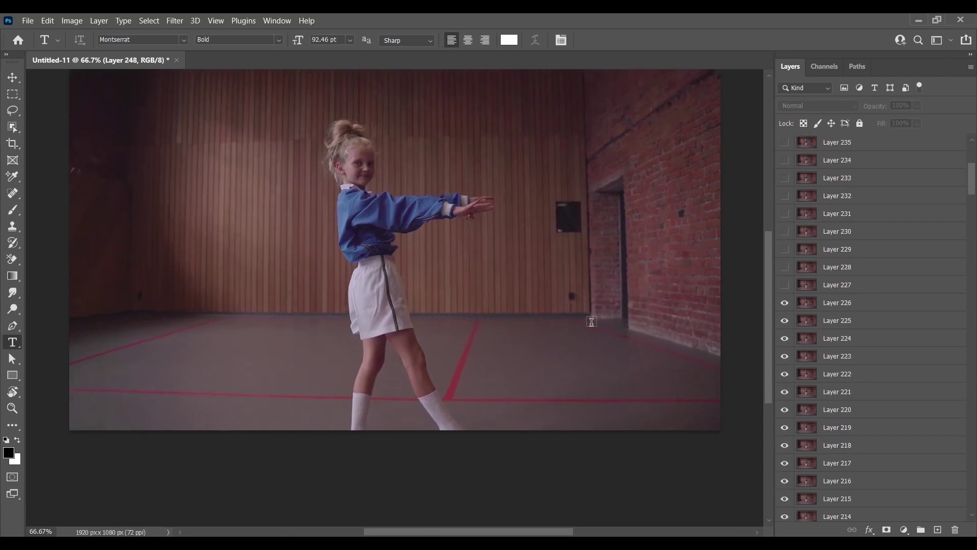
pyautogui.scroll(1, 593, 323)
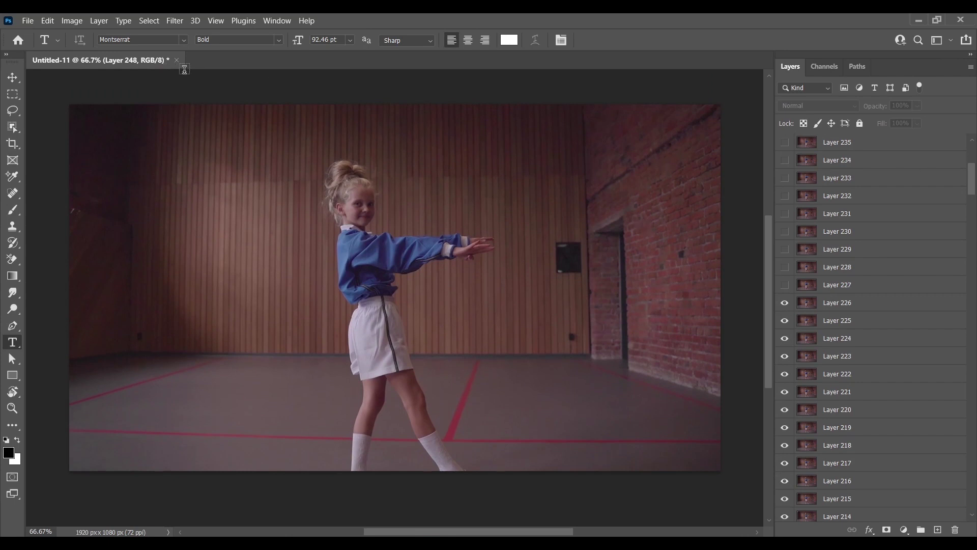
# Close the 248-layer document without saving.
pyautogui.click(178, 61)
pyautogui.press('Tab')
pyautogui.press('Return')
pyautogui.click(27, 20)
pyautogui.moveTo(41, 348)
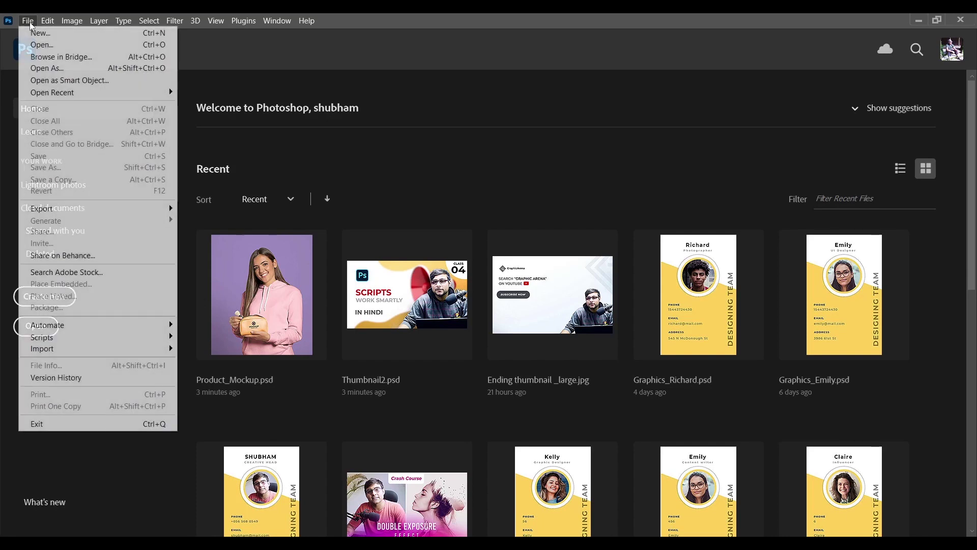
# Re-import the dance clip with Selected Range Only and Limit To Every 2 Frames.
pyautogui.click(249, 360)
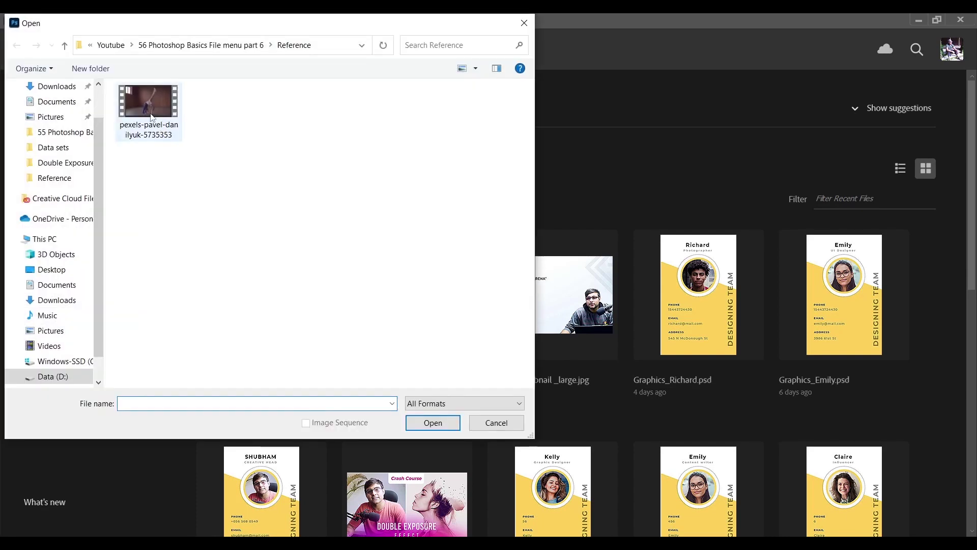
pyautogui.doubleClick(146, 112)
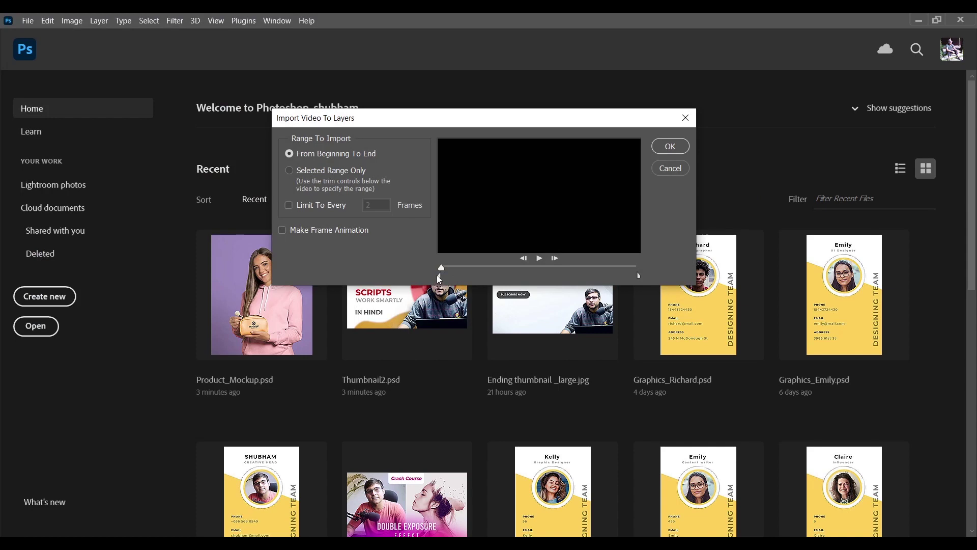
pyautogui.moveTo(440, 277); pyautogui.dragTo(451, 276)
pyautogui.moveTo(640, 277); pyautogui.dragTo(552, 277)
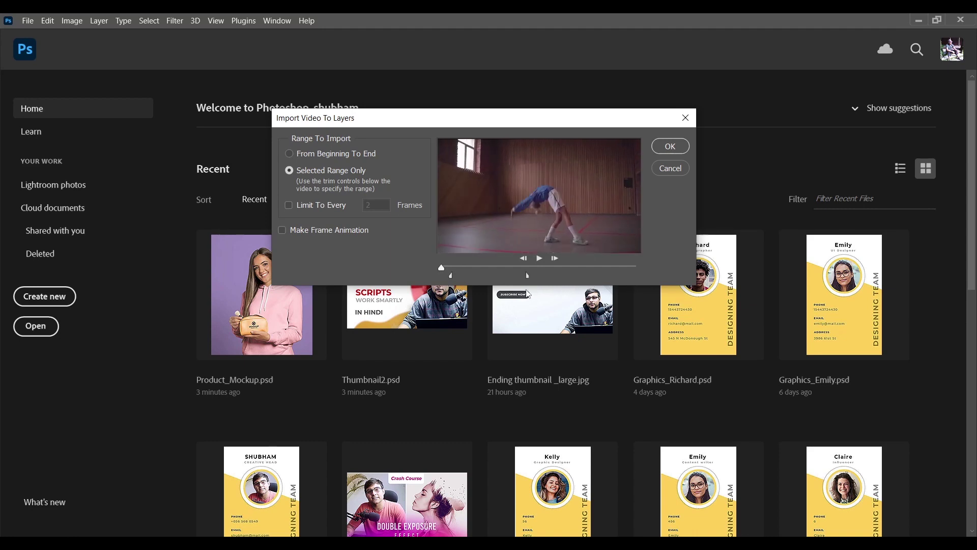
pyautogui.moveTo(553, 295); pyautogui.dragTo(568, 299)
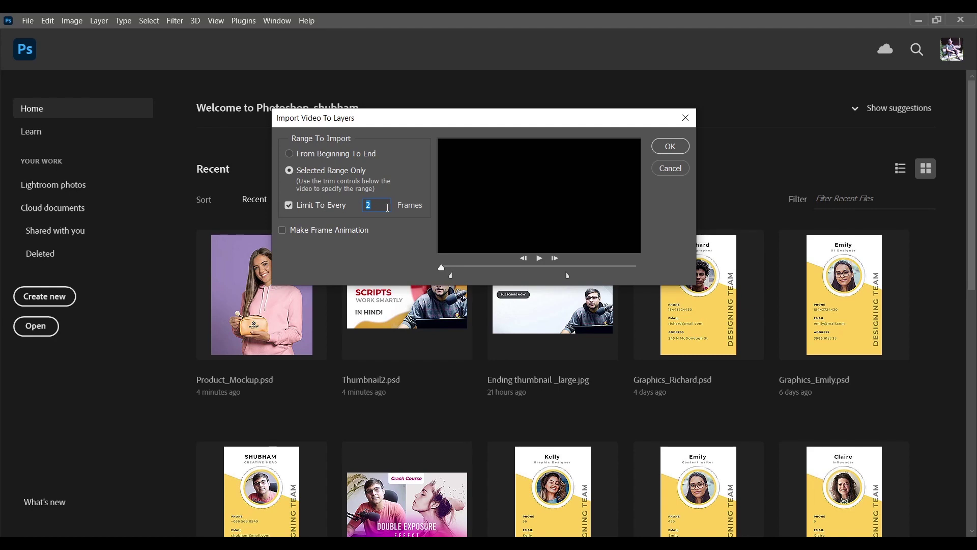
pyautogui.click(670, 146)
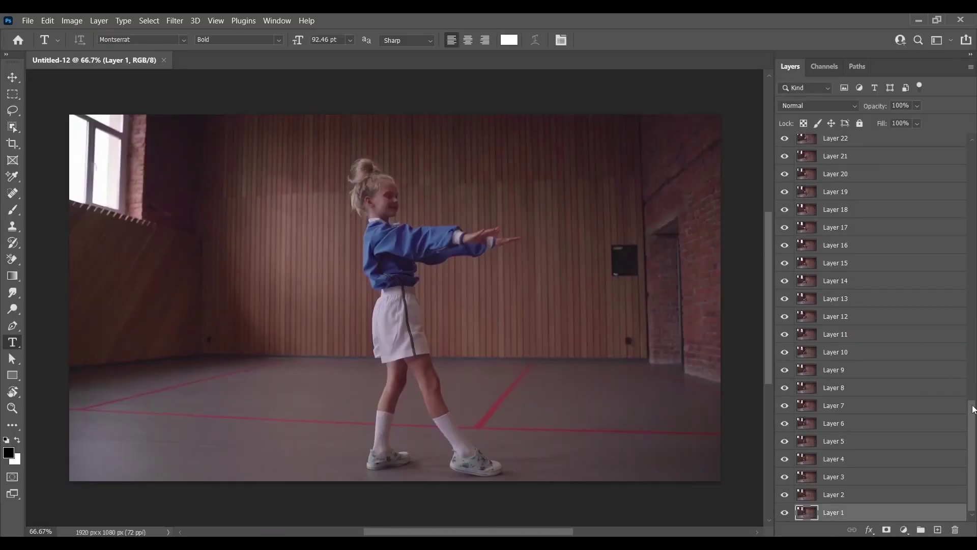
pyautogui.moveTo(972, 407); pyautogui.dragTo(972, 145)
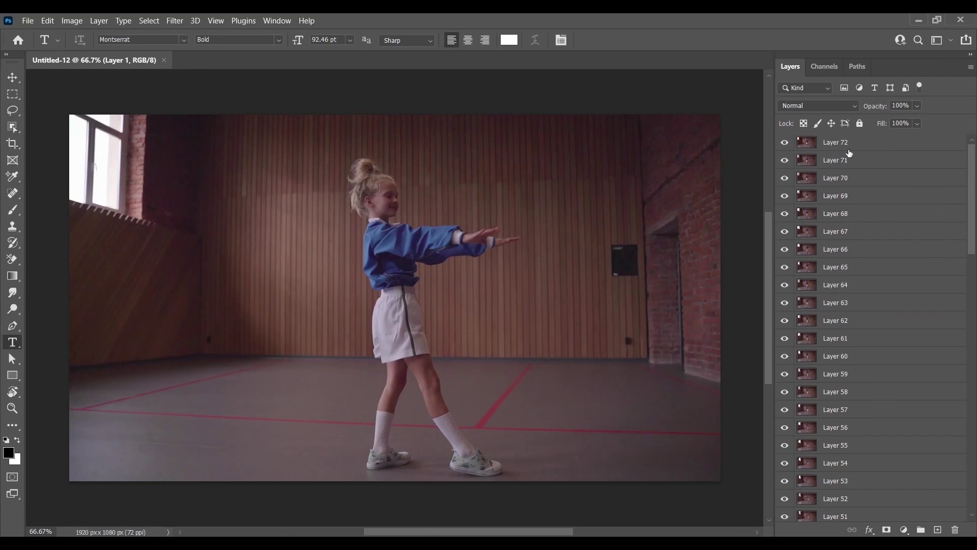
pyautogui.click(845, 142)
pyautogui.moveTo(785, 142); pyautogui.dragTo(785, 160)
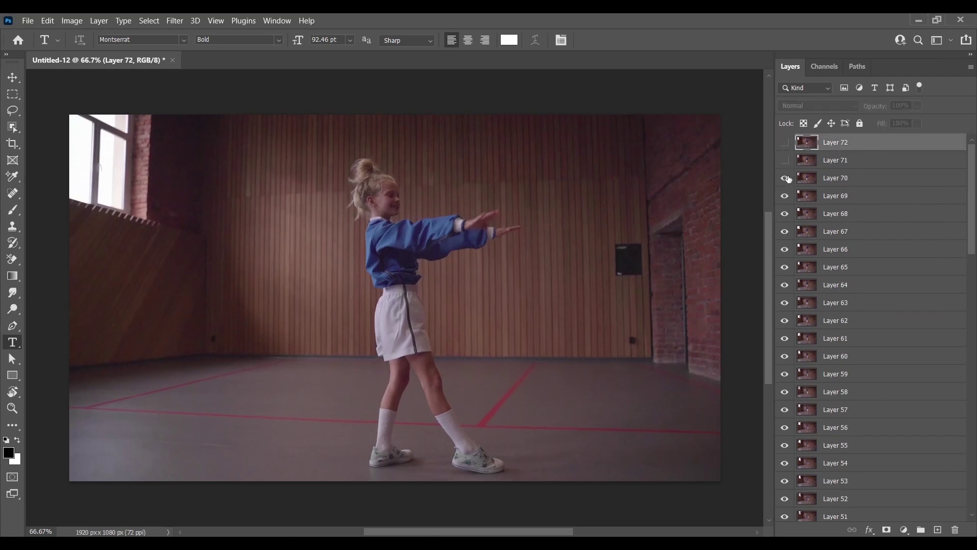
pyautogui.moveTo(789, 197)
pyautogui.mouseDown()
pyautogui.moveTo(786, 370)
pyautogui.moveTo(785, 142)
pyautogui.mouseUp()
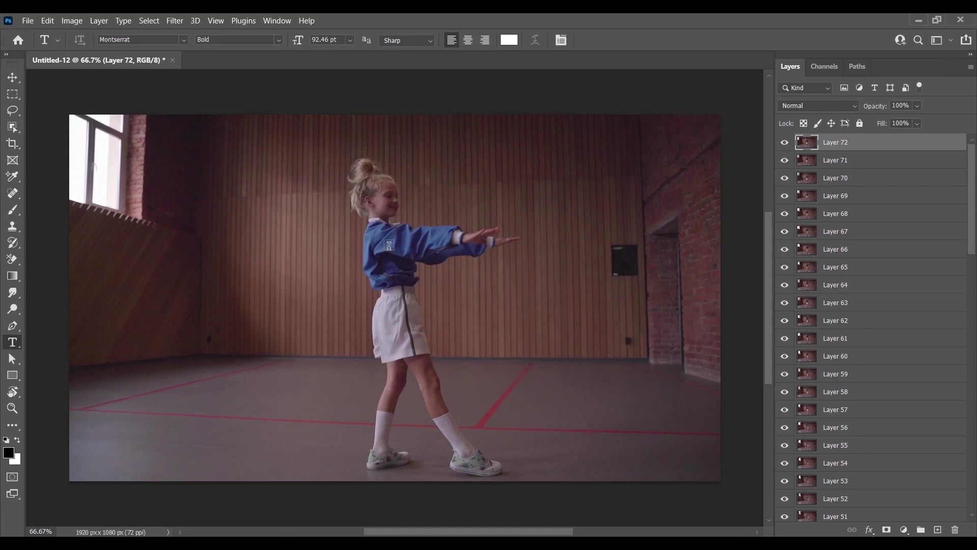
# Copy the dancing girl onto a new layer, shift it left, and rename it Step 1.
pyautogui.click(13, 94)
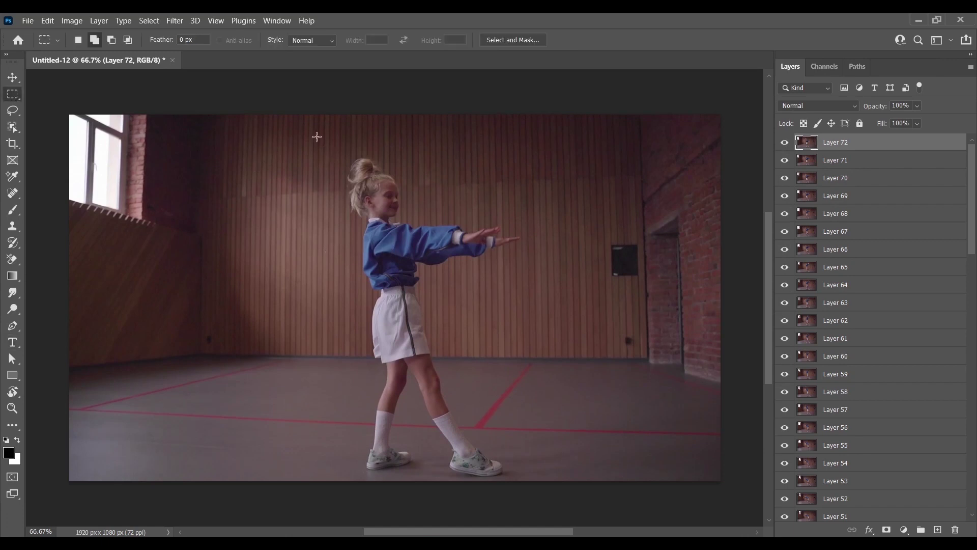
pyautogui.moveTo(318, 111); pyautogui.dragTo(551, 502)
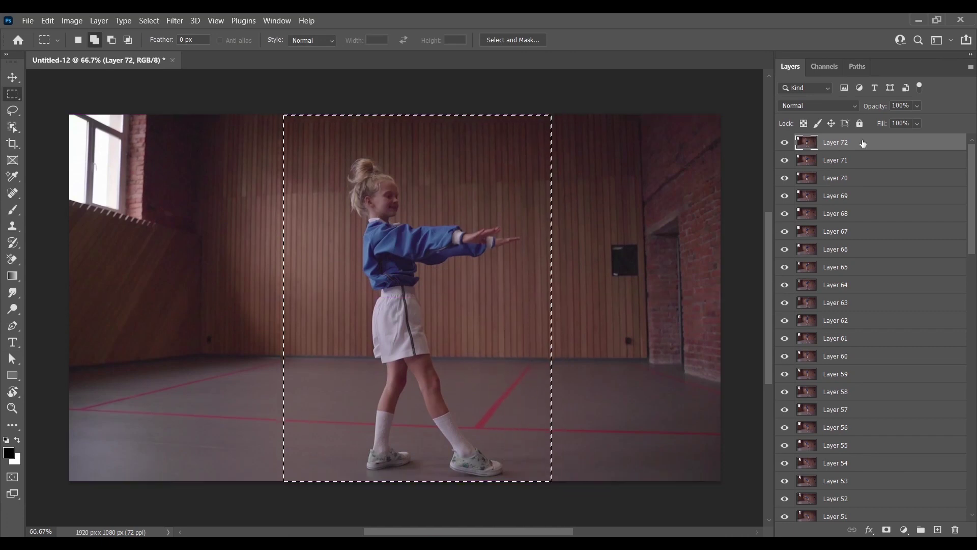
pyautogui.hotkey('ctrl', 'j')
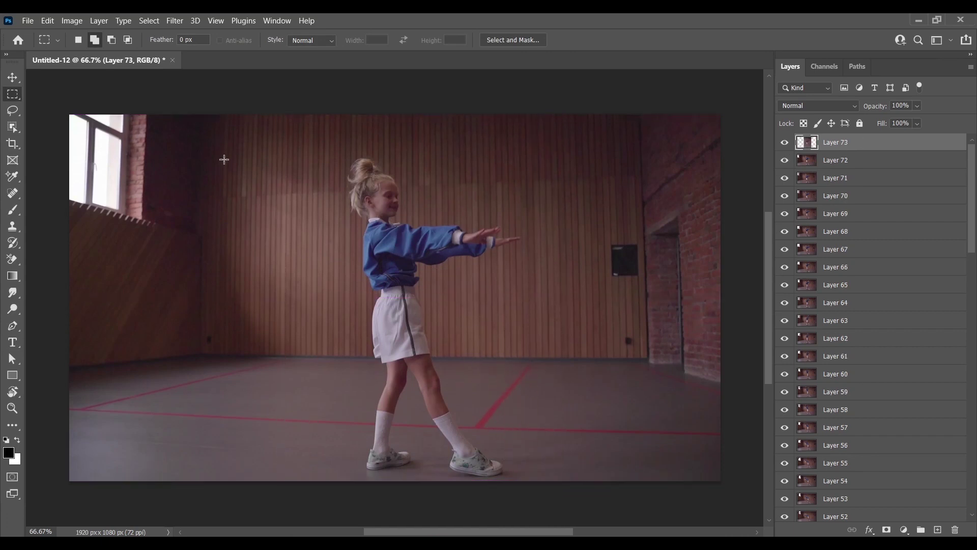
pyautogui.press('v')
pyautogui.moveTo(370, 290); pyautogui.dragTo(149, 272)
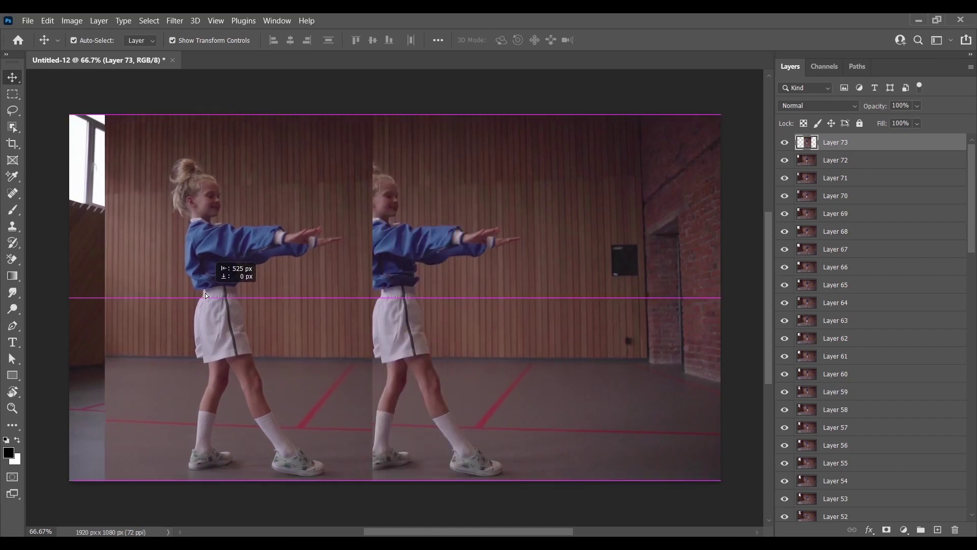
pyautogui.doubleClick(842, 143)
pyautogui.write('S')
pyautogui.press('Return')
# Hide layers to reveal the other poses, put Step 3 on top, and align the first pose left.
pyautogui.click(785, 142)
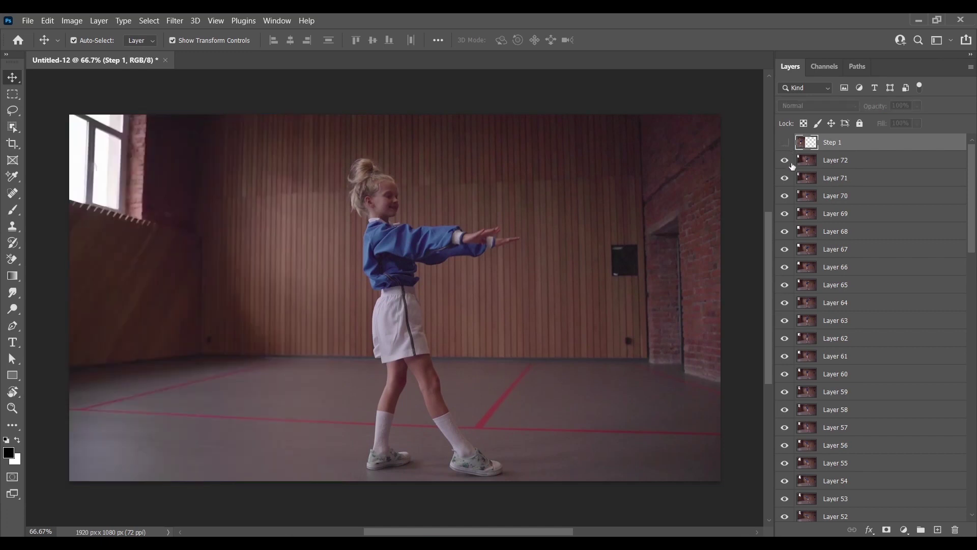
pyautogui.moveTo(785, 160); pyautogui.dragTo(785, 411)
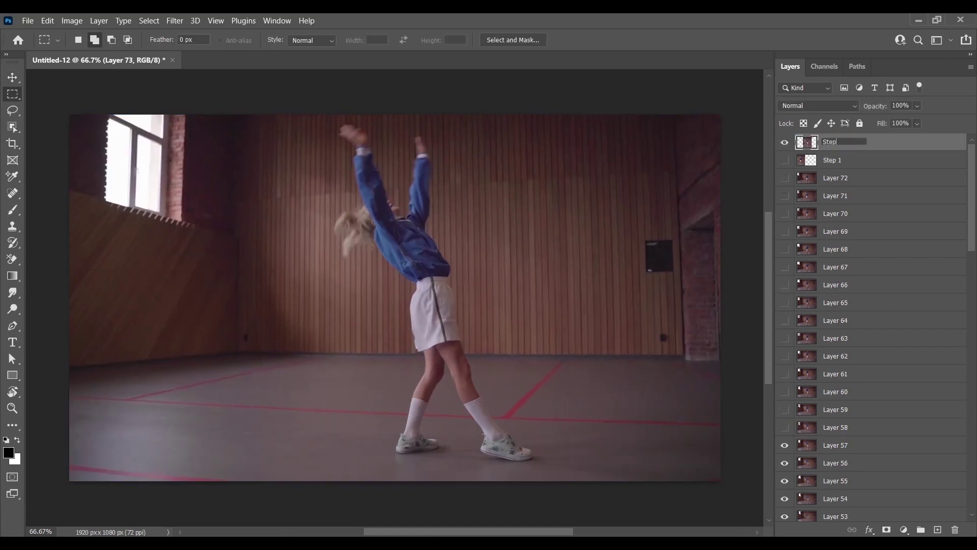
pyautogui.scroll(-3, 865, 305)
pyautogui.moveTo(785, 266); pyautogui.dragTo(786, 460)
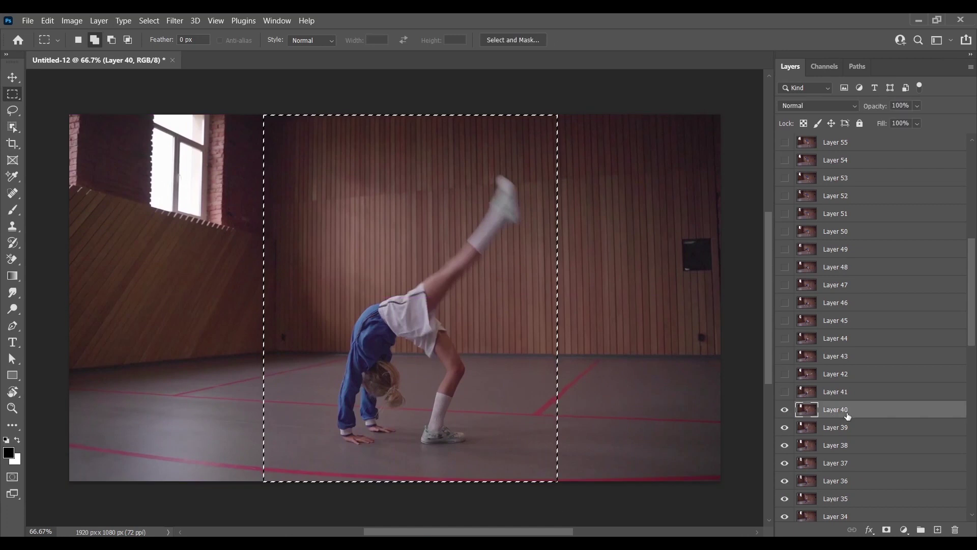
pyautogui.moveTo(868, 407); pyautogui.dragTo(853, 141)
pyautogui.press('v')
pyautogui.moveTo(477, 331); pyautogui.dragTo(641, 332)
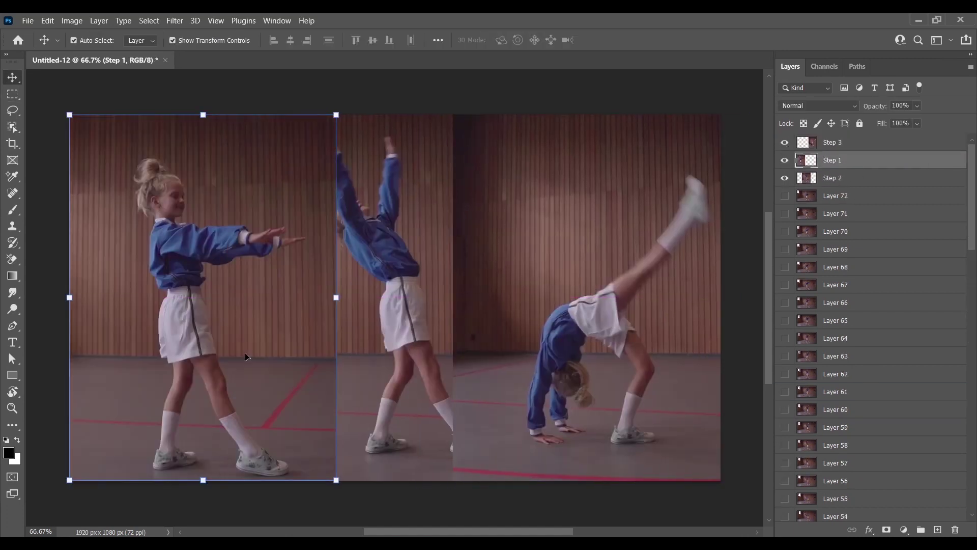
# Crop the canvas to fit the three poses, dropping the empty strip.
pyautogui.press('c')
pyautogui.press('x')
pyautogui.moveTo(286, 298); pyautogui.dragTo(87, 297)
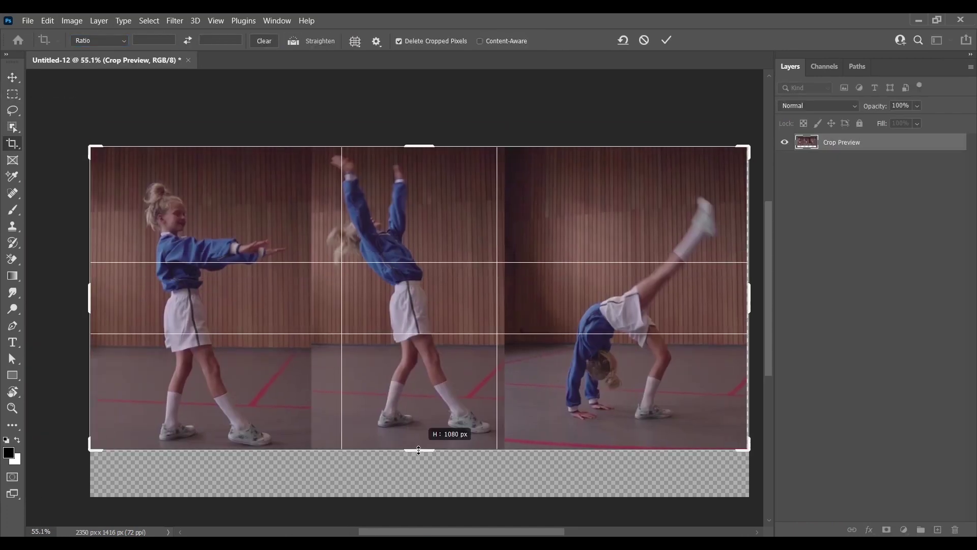
# Apply the crop and caption the poses STEP 01 HAND STRAIGHT, FALL BACK and TOUCH THE FLOOR.
pyautogui.press('Return')
pyautogui.press('t')
pyautogui.click(95, 388)
pyautogui.write('STEP 01')
pyautogui.moveTo(107, 382)
pyautogui.mouseDown()
pyautogui.moveTo(107, 414)
pyautogui.moveTo(345, 397)
pyautogui.moveTo(573, 397)
pyautogui.moveTo(598, 382)
pyautogui.mouseUp()
pyautogui.write('HAND STRAIGHT')
pyautogui.hotkey('ctrl', 'Return')
pyautogui.write('FALL BACK')
pyautogui.write('3')
pyautogui.moveTo(542, 412); pyautogui.dragTo(666, 411)
pyautogui.write('TOUCH THE FLOO')
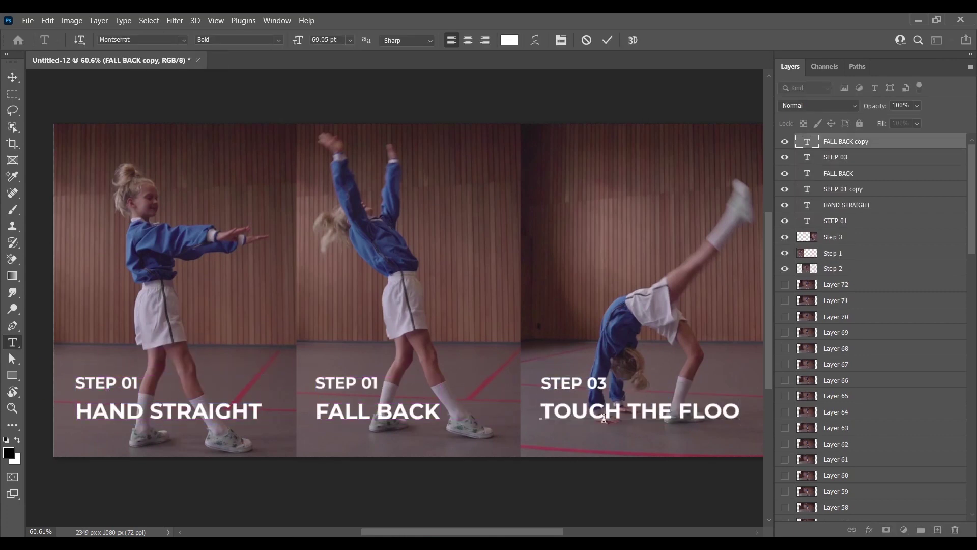
pyautogui.write('R2')
# Move all caption layers higher up the panels, then close the collage document.
pyautogui.click(239, 480)
pyautogui.scroll(-1, 239, 480)
pyautogui.click(835, 220)
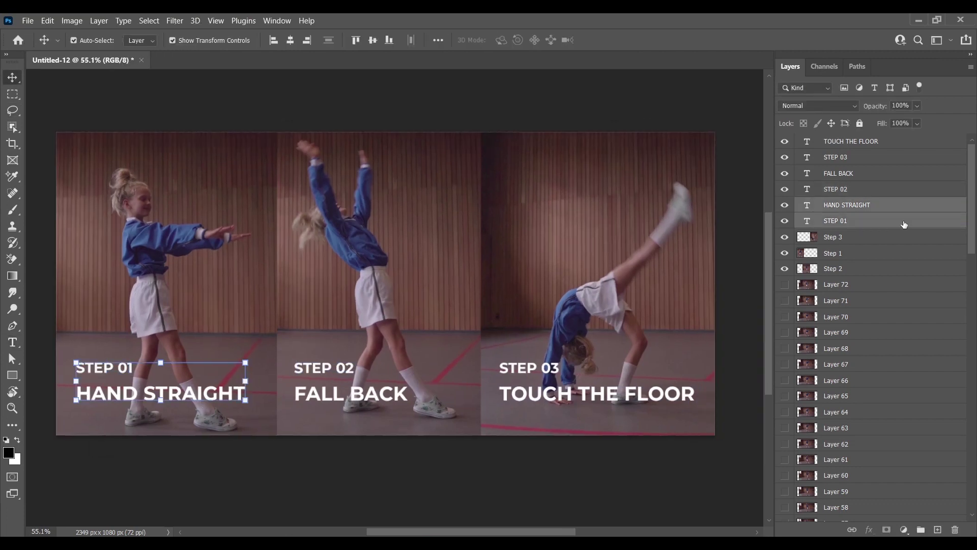
pyautogui.keyDown('shift'); pyautogui.click(851, 141); pyautogui.keyUp('shift')
pyautogui.moveTo(542, 372); pyautogui.dragTo(542, 258)
pyautogui.hotkey('ctrl', 'alt', 'a')
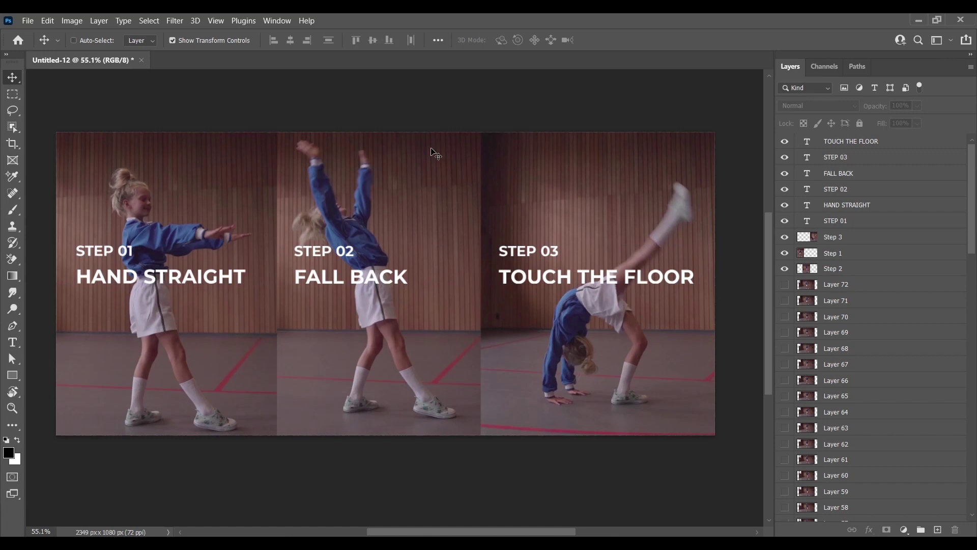
pyautogui.click(145, 60)
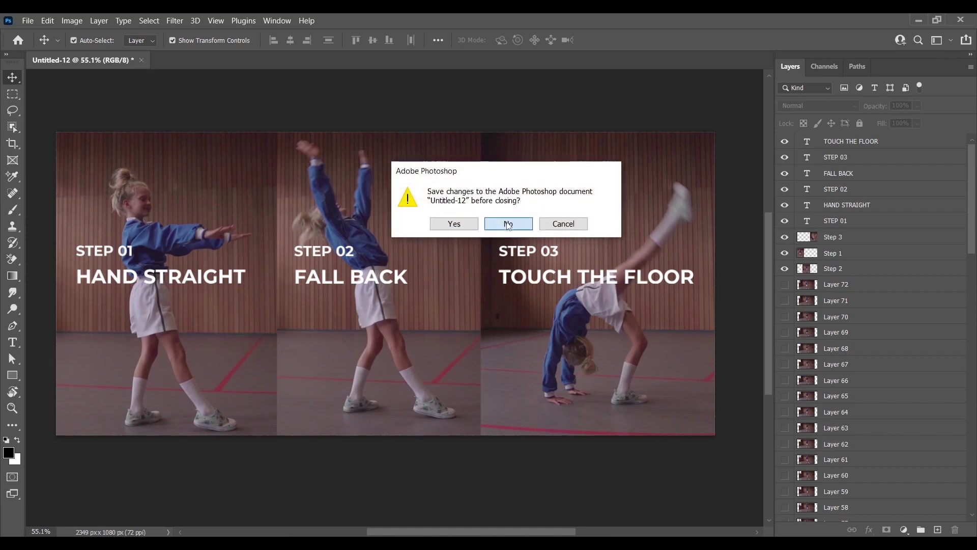
# Discard the collage changes and load the dance video through Import > Video Frames to Layers.
pyautogui.click(498, 225)
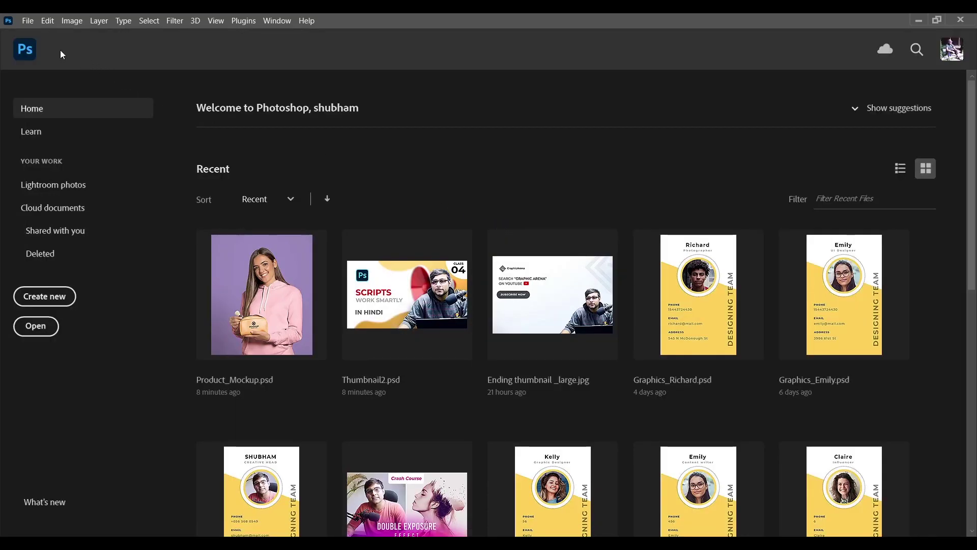
pyautogui.click(30, 20)
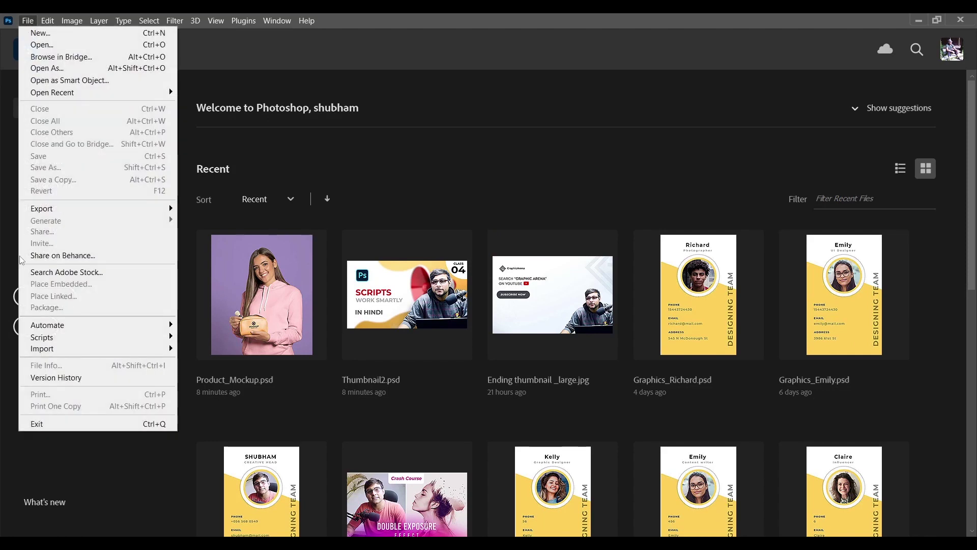
pyautogui.moveTo(42, 349)
pyautogui.click(247, 360)
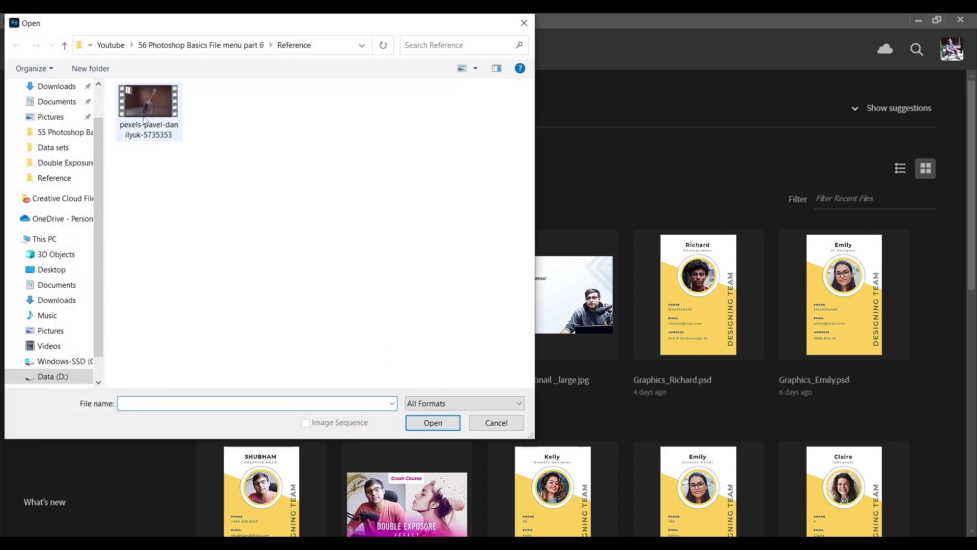
pyautogui.doubleClick(144, 121)
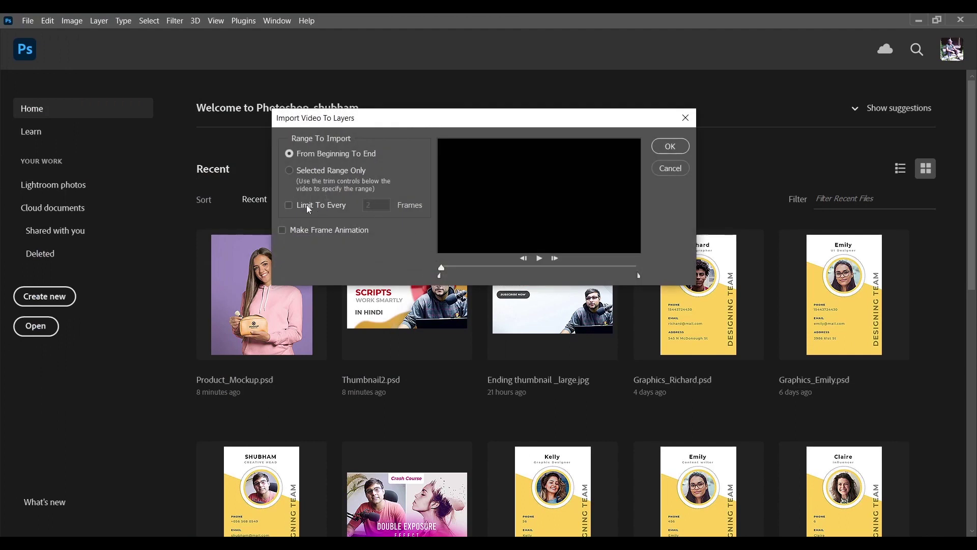
# Import a trimmed selected range, every 5th frame, as a frame animation.
pyautogui.click(318, 173)
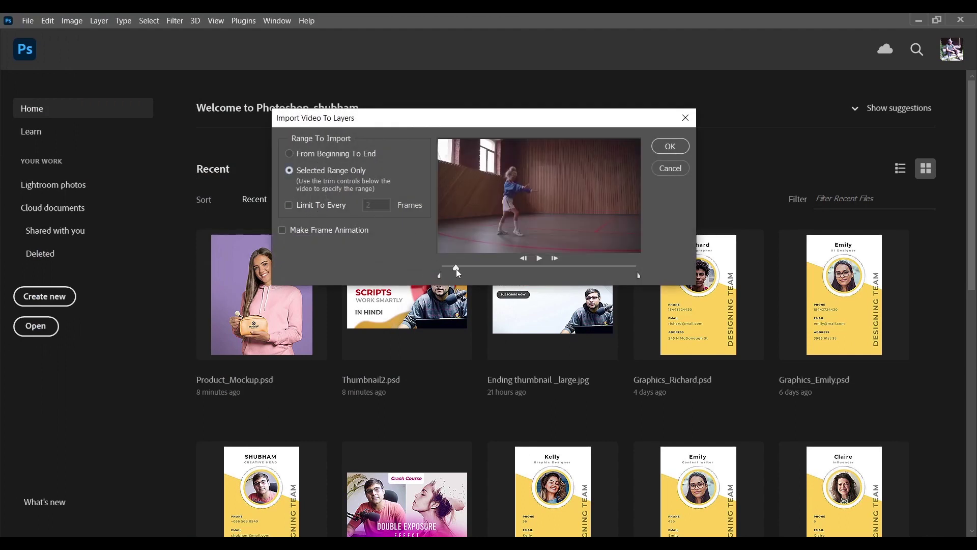
pyautogui.moveTo(638, 275); pyautogui.dragTo(570, 275)
pyautogui.click(288, 204)
pyautogui.doubleClick(383, 203)
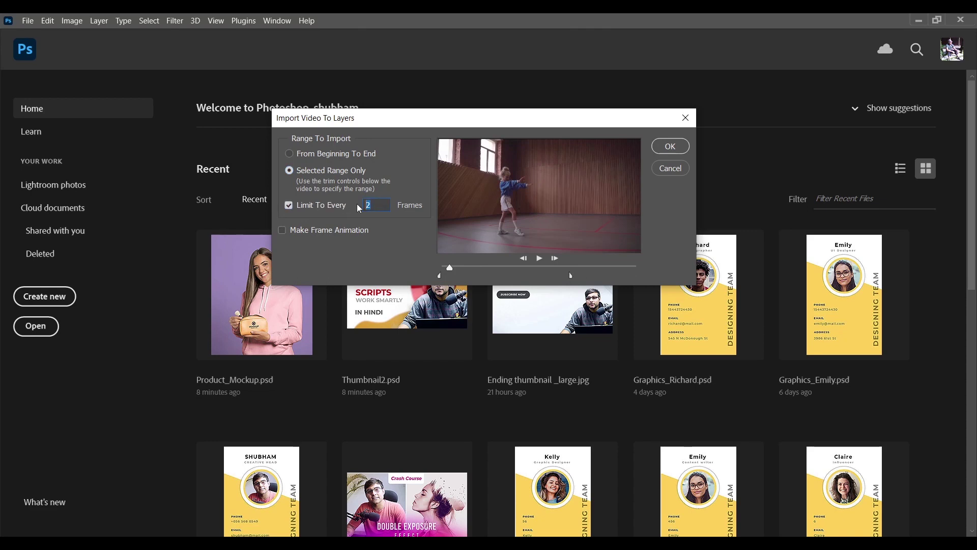
pyautogui.write('5')
pyautogui.moveTo(434, 278); pyautogui.dragTo(452, 276)
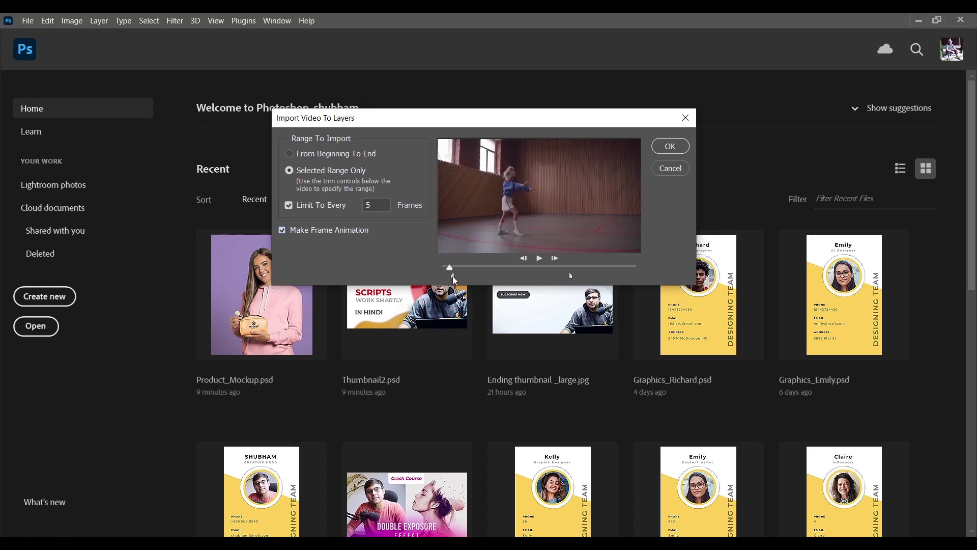
pyautogui.click(658, 147)
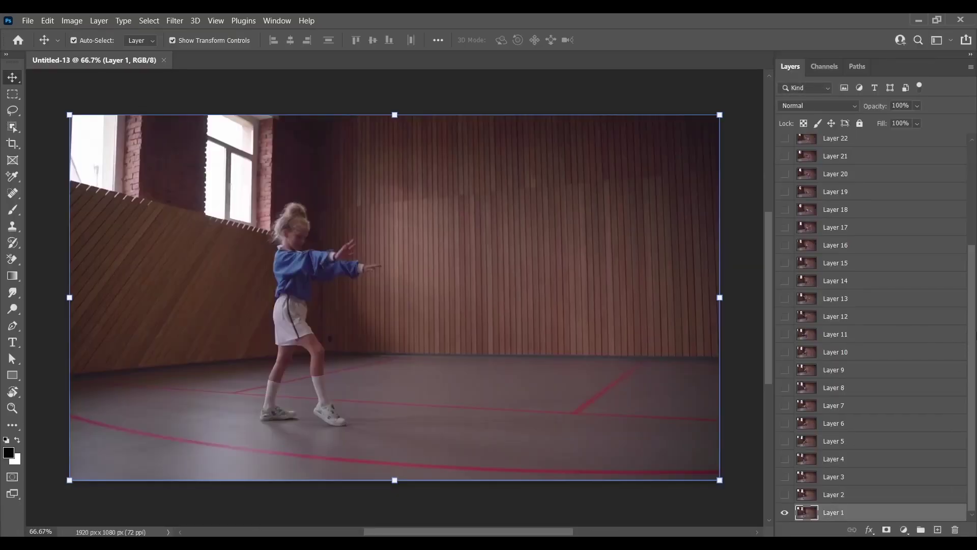
# Show the Timeline panel, then play the Untitled-13 animation and stop it at frame 15.
pyautogui.moveTo(972, 336)
pyautogui.mouseDown()
pyautogui.moveTo(972, 222)
pyautogui.moveTo(974, 371)
pyautogui.mouseUp()
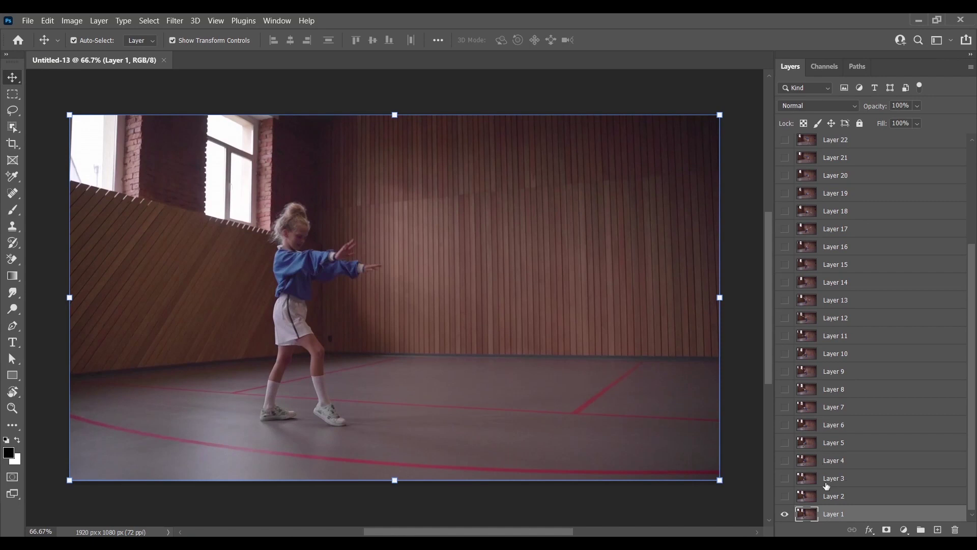
pyautogui.click(270, 22)
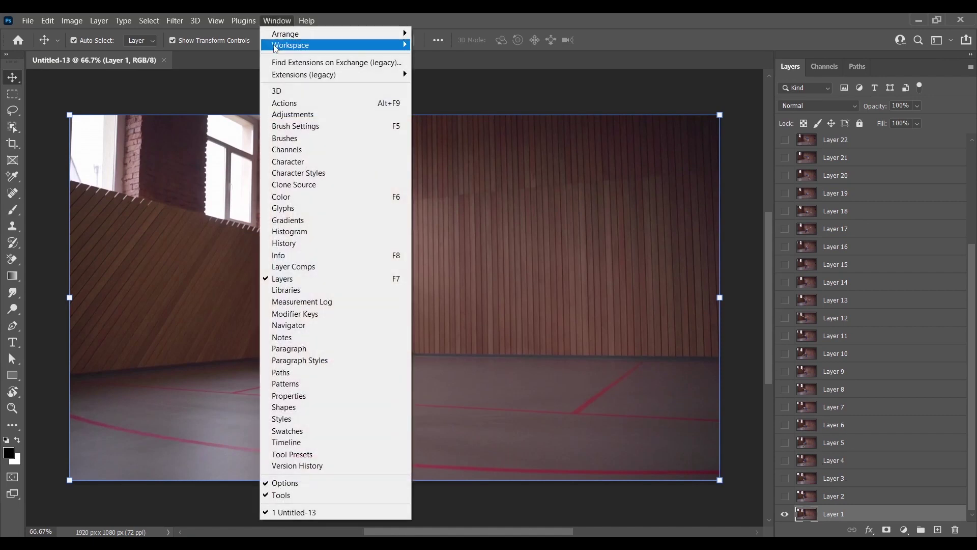
pyautogui.click(298, 449)
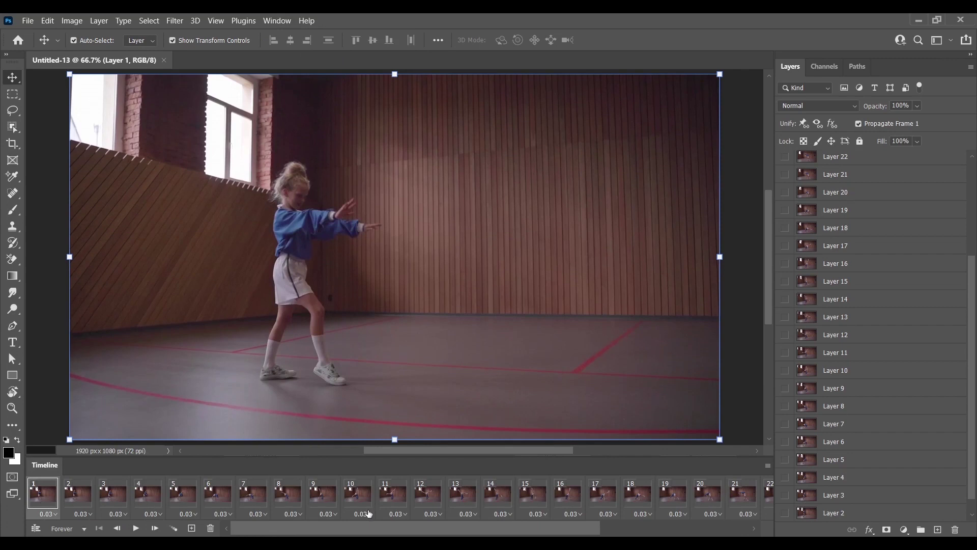
pyautogui.scroll(3, 815, 280)
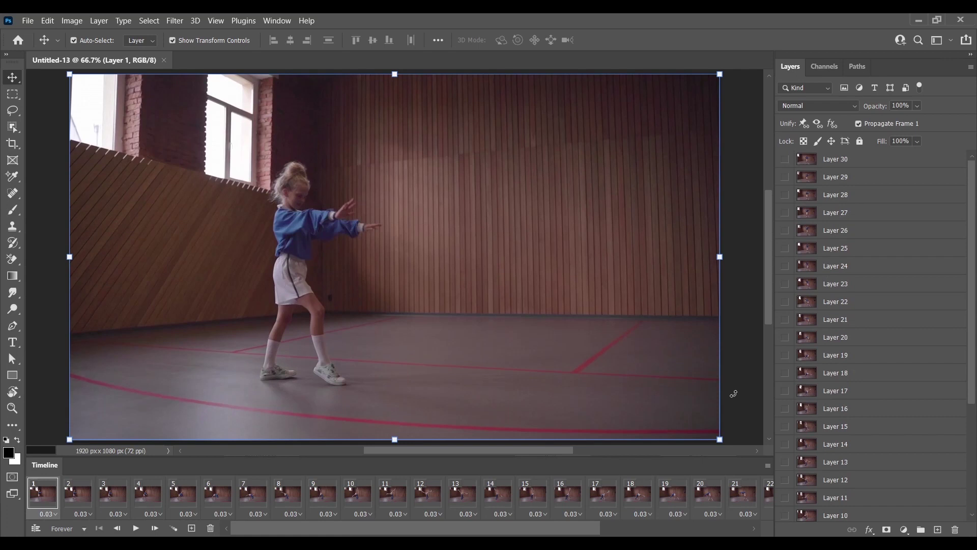
pyautogui.scroll(-5, 655, 497)
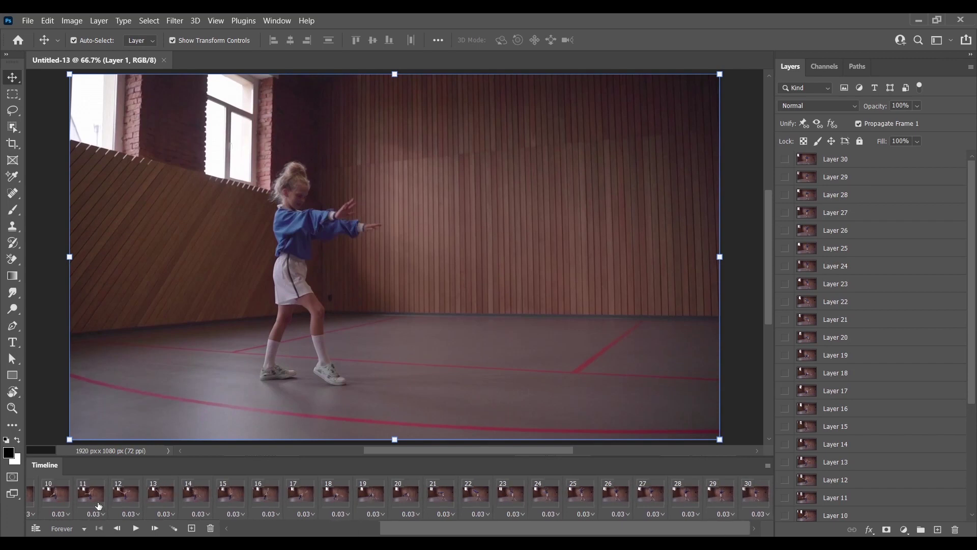
pyautogui.click(135, 529)
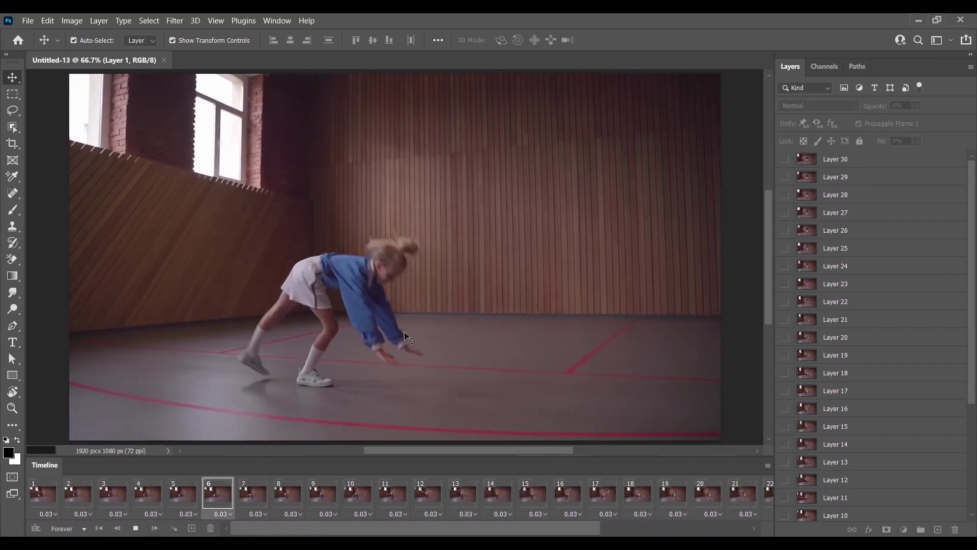
pyautogui.click(135, 529)
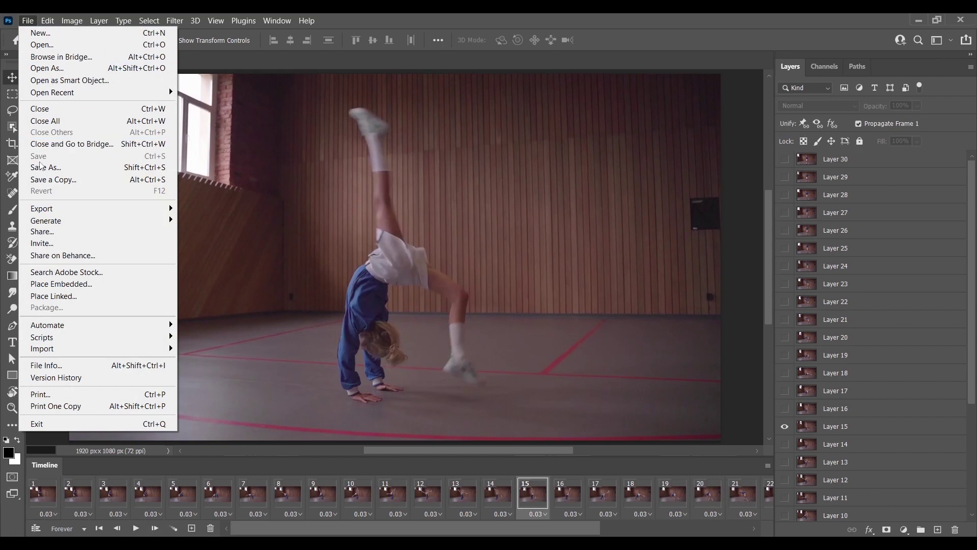
pyautogui.moveTo(42, 208)
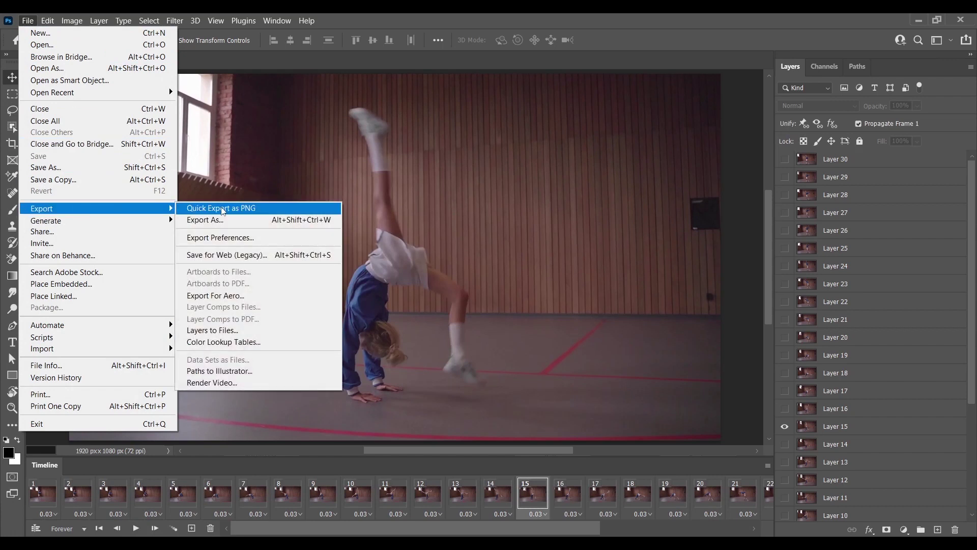
# In Save for Web (Legacy), keep GIF format and set the width to 500 px.
pyautogui.click(256, 259)
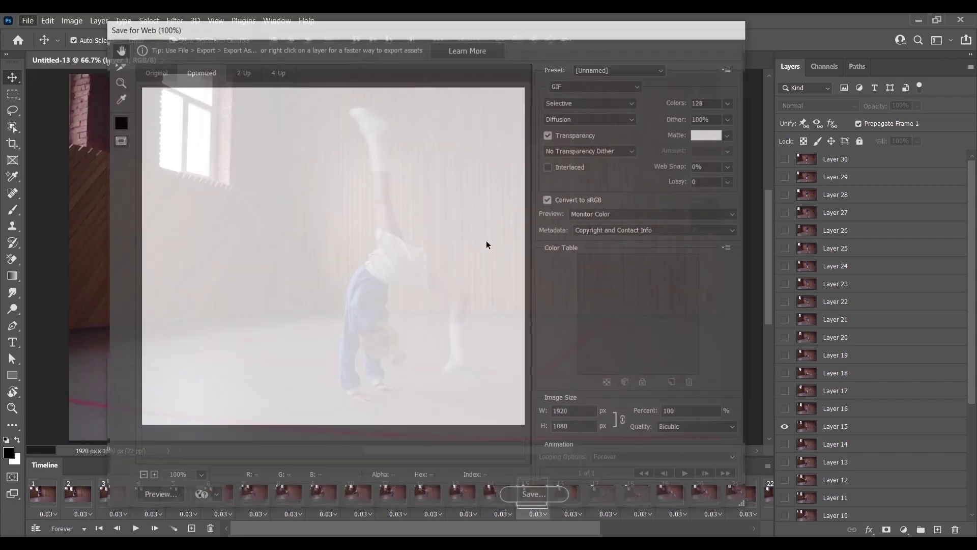
pyautogui.click(588, 87)
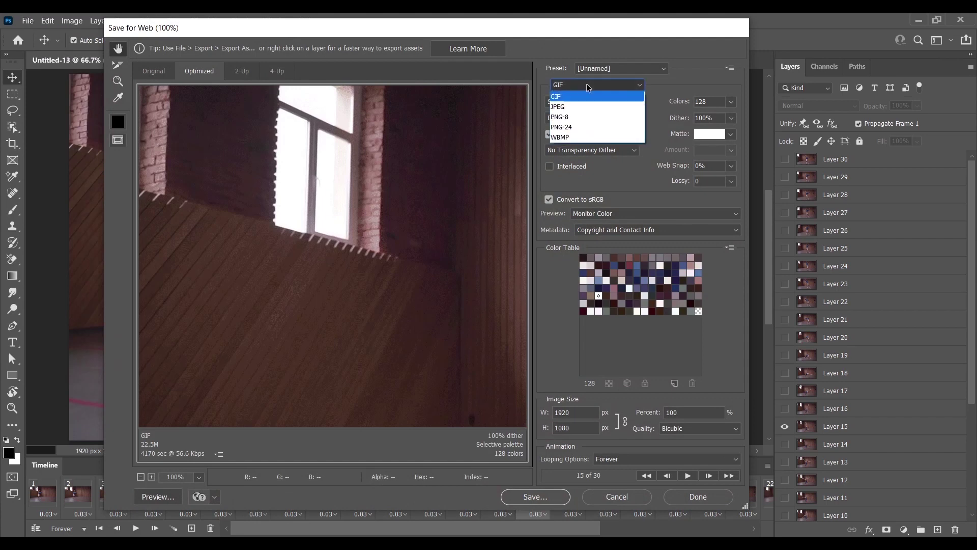
pyautogui.click(572, 101)
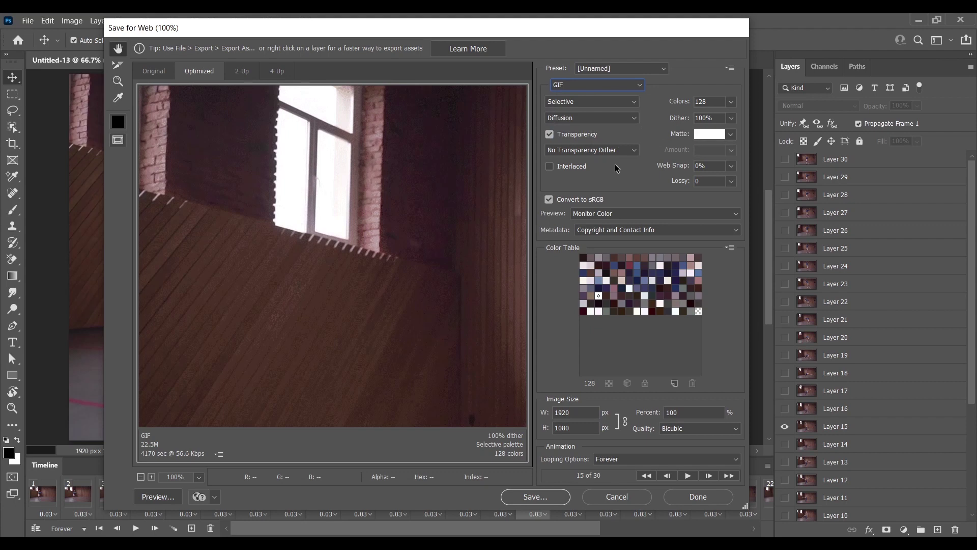
pyautogui.moveTo(580, 416); pyautogui.dragTo(553, 414)
pyautogui.write('500')
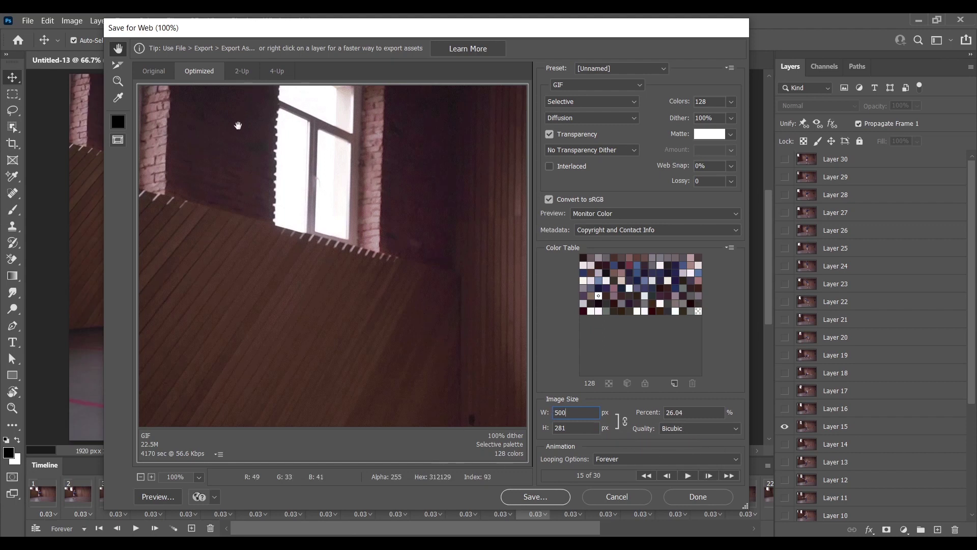
# Preview the animation, keep Looping Options at Forever, and start saving the GIF.
pyautogui.click(243, 72)
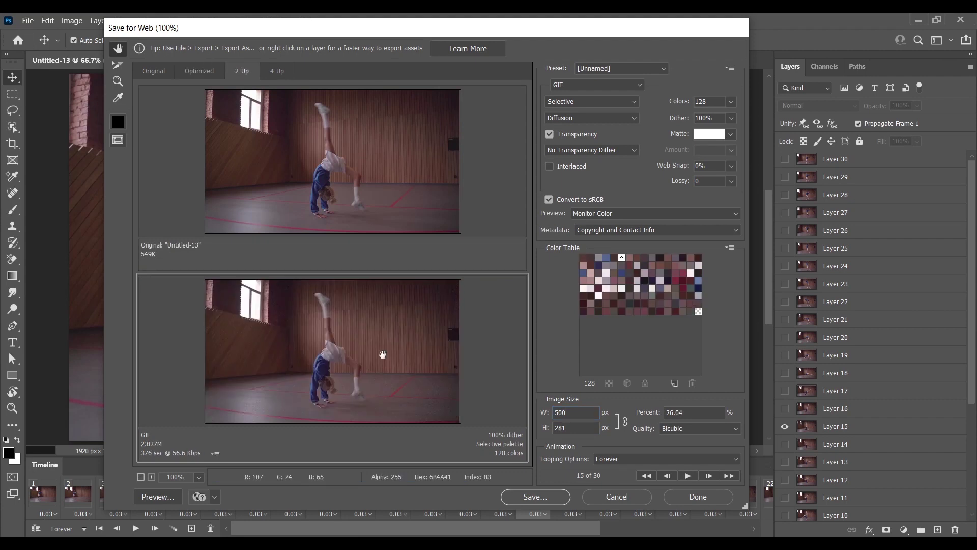
pyautogui.click(177, 75)
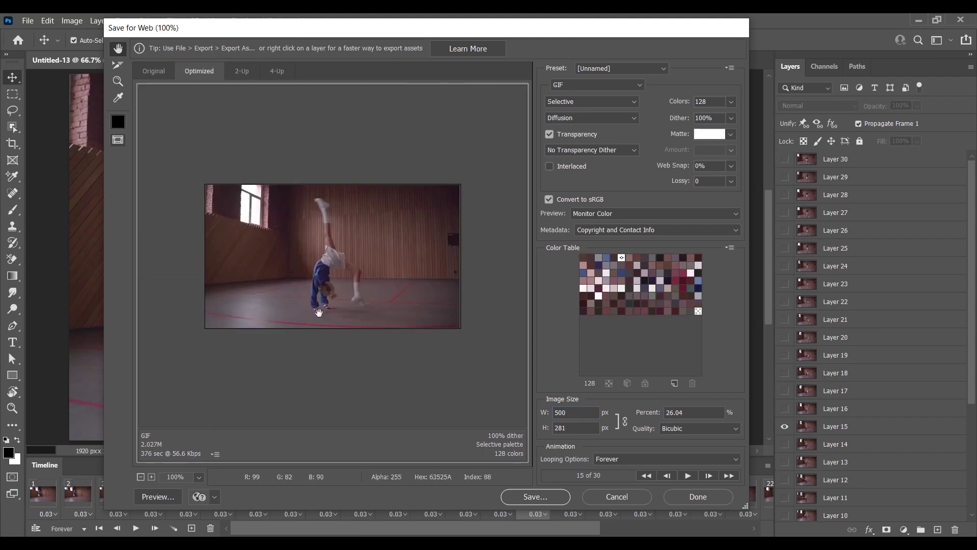
pyautogui.click(688, 476)
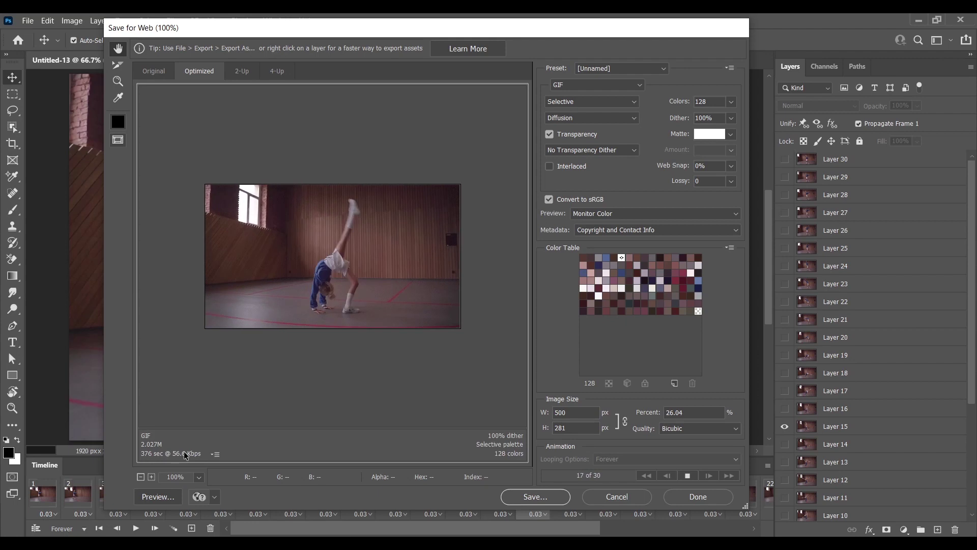
pyautogui.click(688, 475)
pyautogui.click(644, 459)
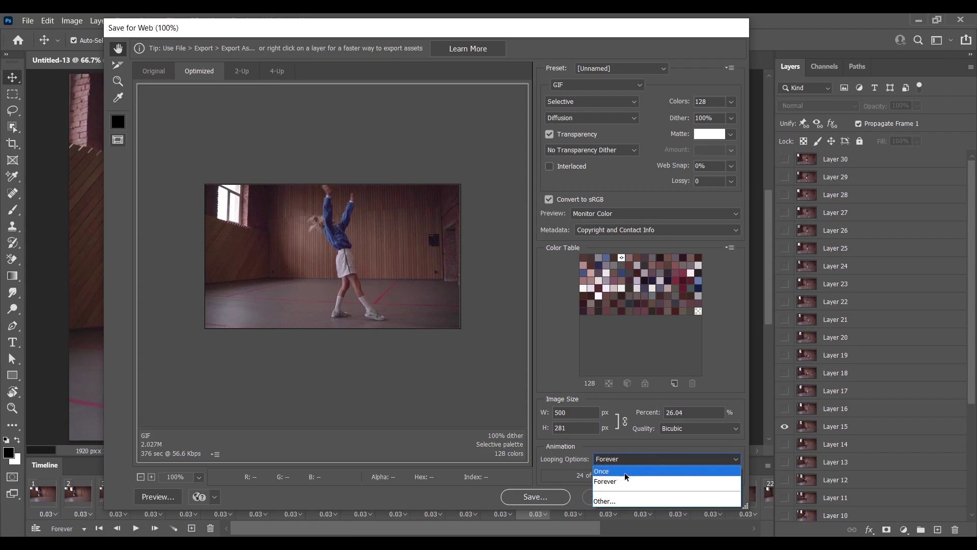
pyautogui.click(612, 482)
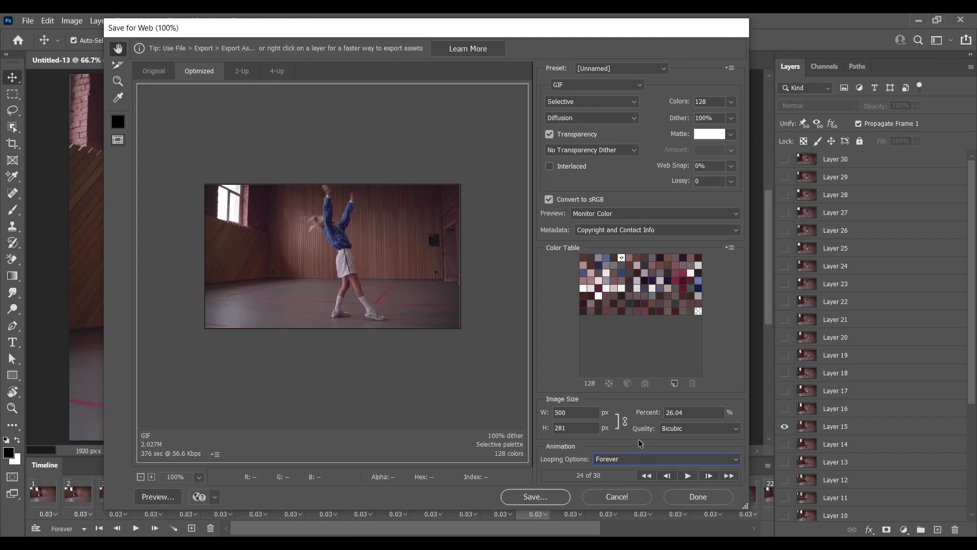
pyautogui.click(154, 75)
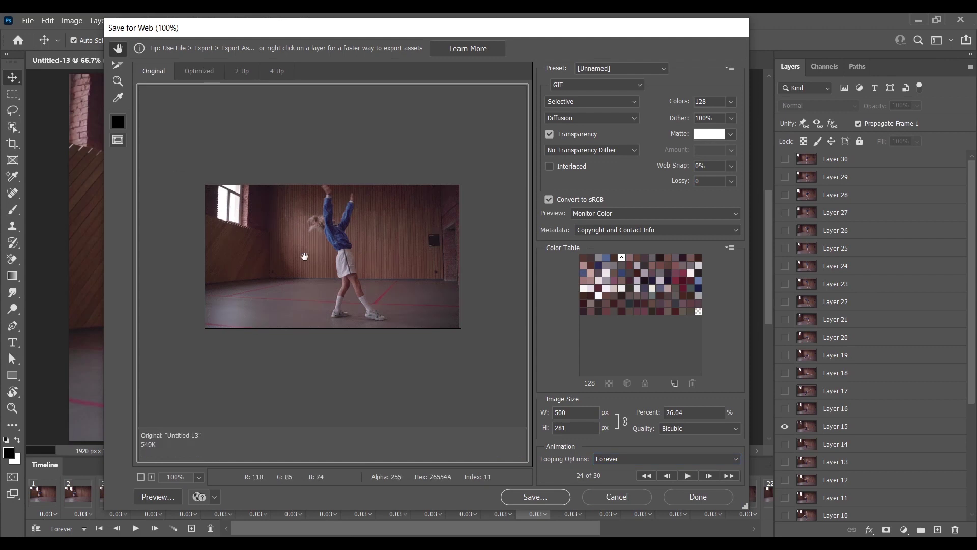
pyautogui.click(534, 496)
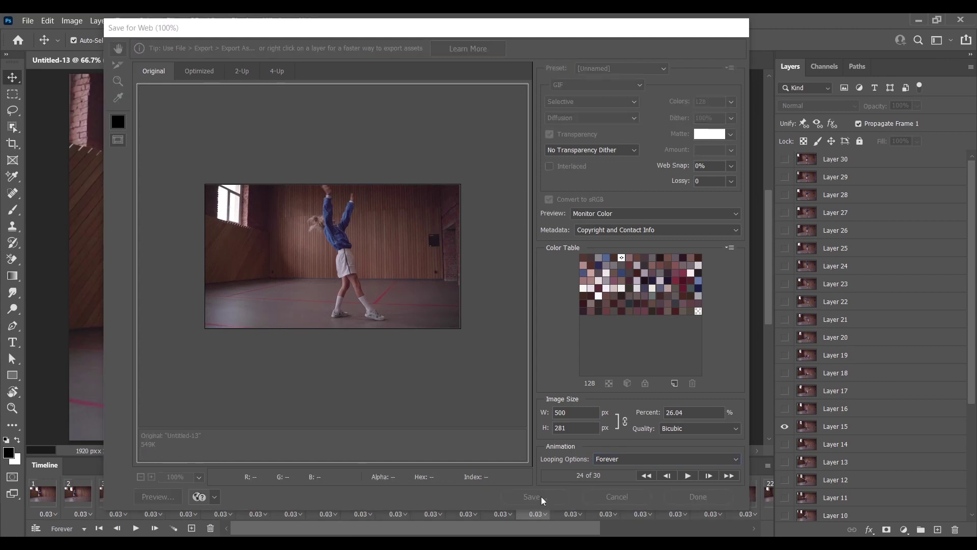
# Save the optimized GIF to the Desktop under the file name Animation.
pyautogui.write('Animation')
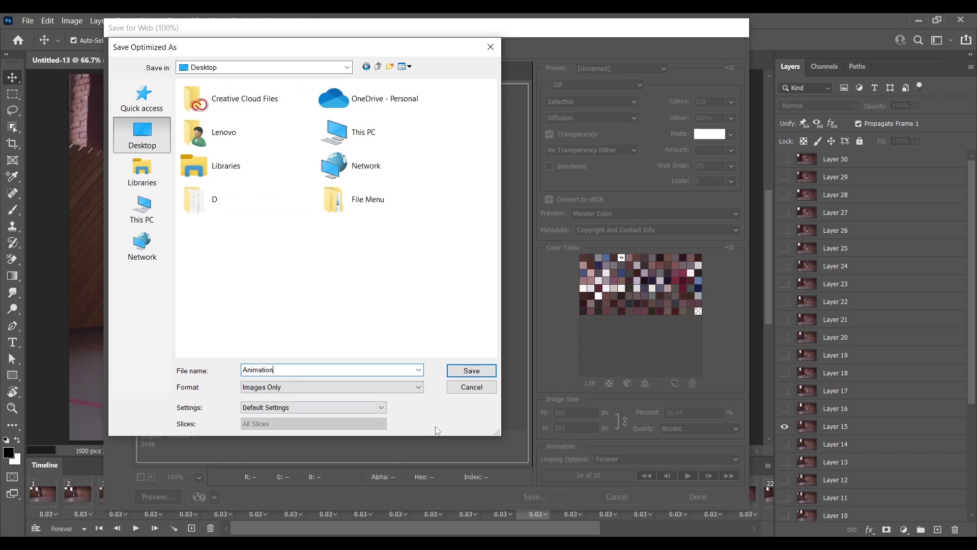
pyautogui.click(471, 371)
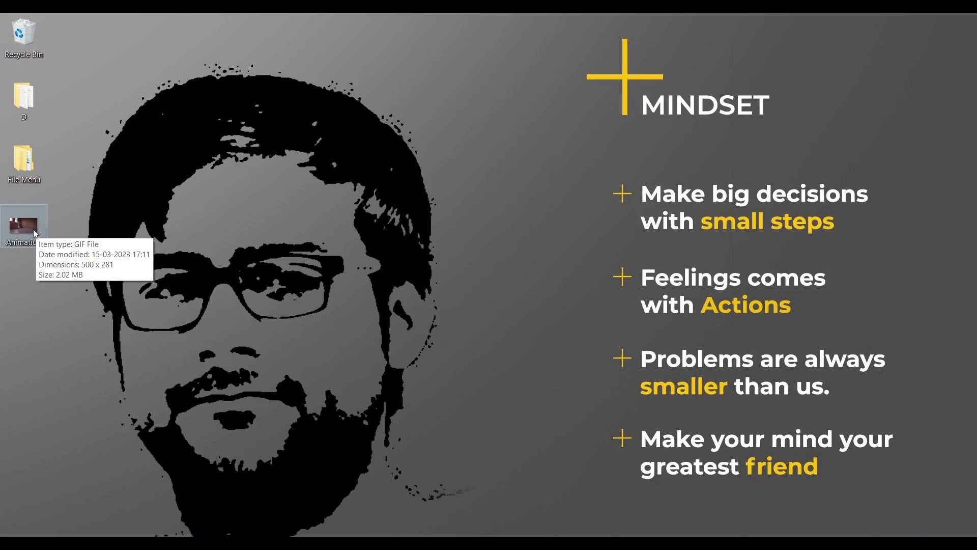
# Play Animation.gif in Windows Photos, then close the viewer.
pyautogui.doubleClick(35, 233)
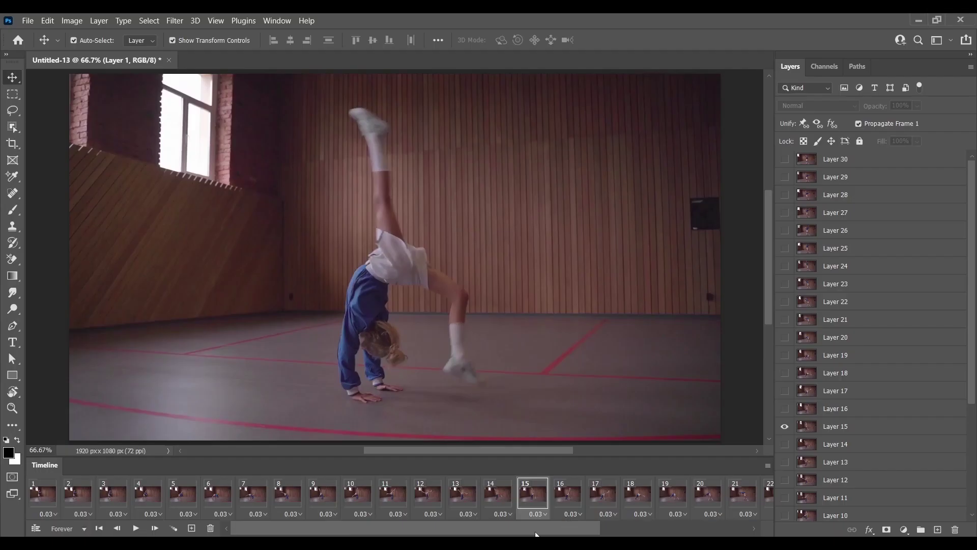
pyautogui.moveTo(535, 533); pyautogui.dragTo(699, 532)
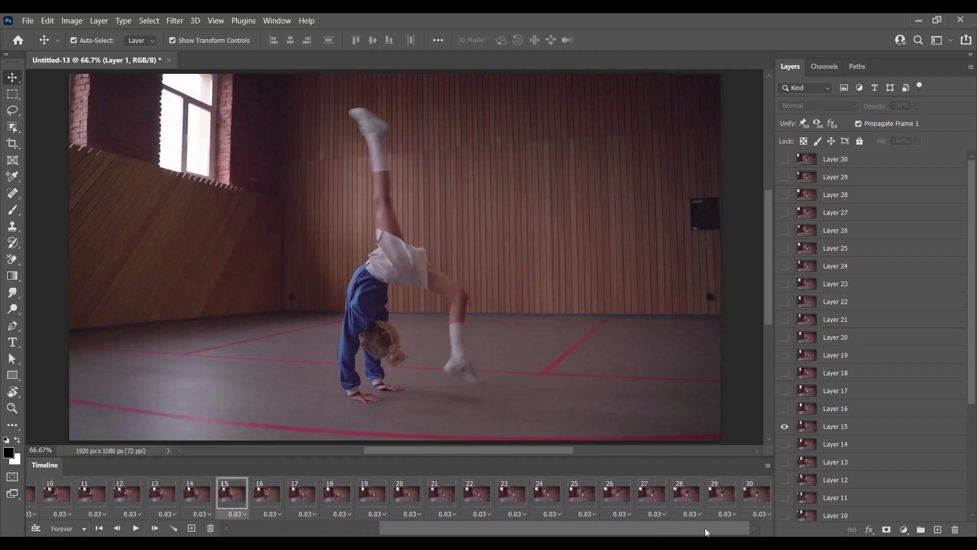
# Select frames 30 through 1 and apply Reverse Frames from the Timeline flyout.
pyautogui.click(758, 494)
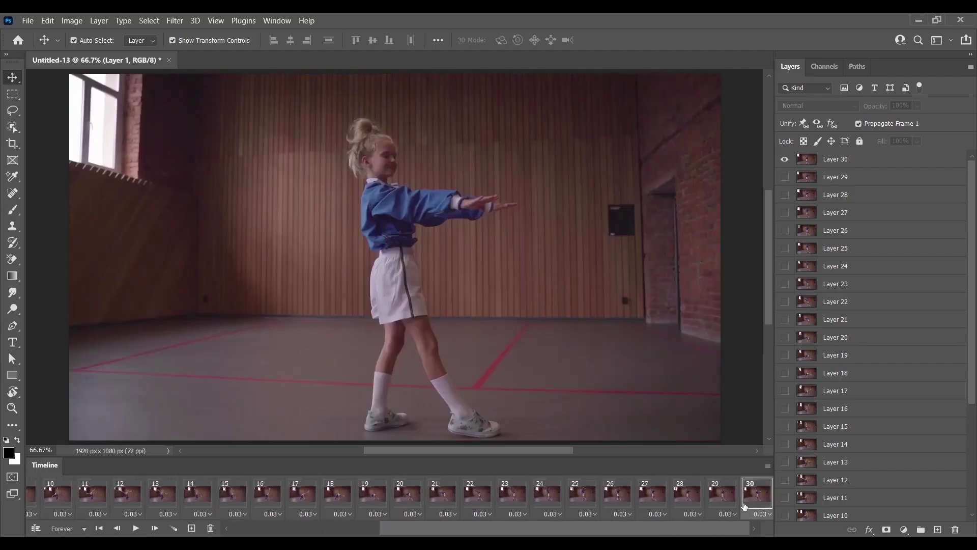
pyautogui.moveTo(701, 528); pyautogui.dragTo(520, 532)
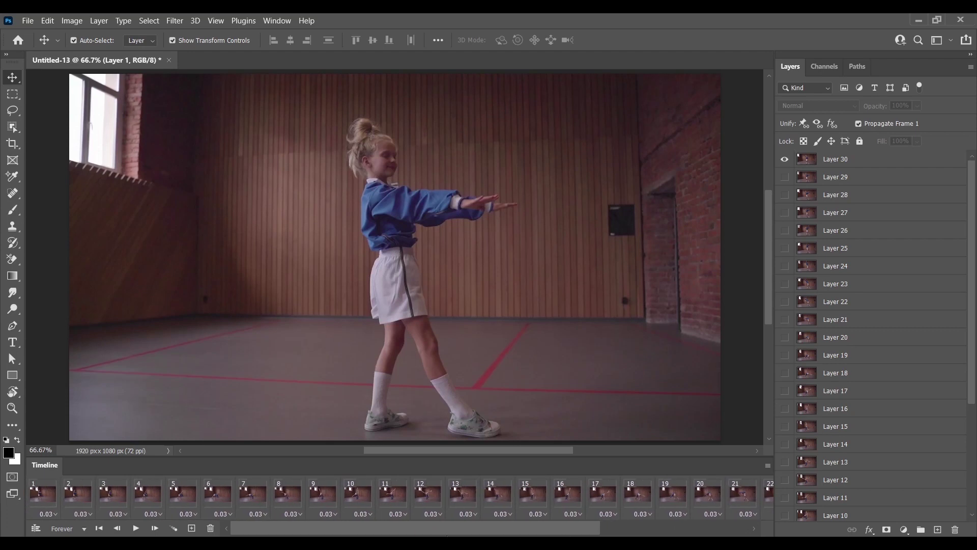
pyautogui.keyDown('shift'); pyautogui.click(44, 493); pyautogui.keyUp('shift')
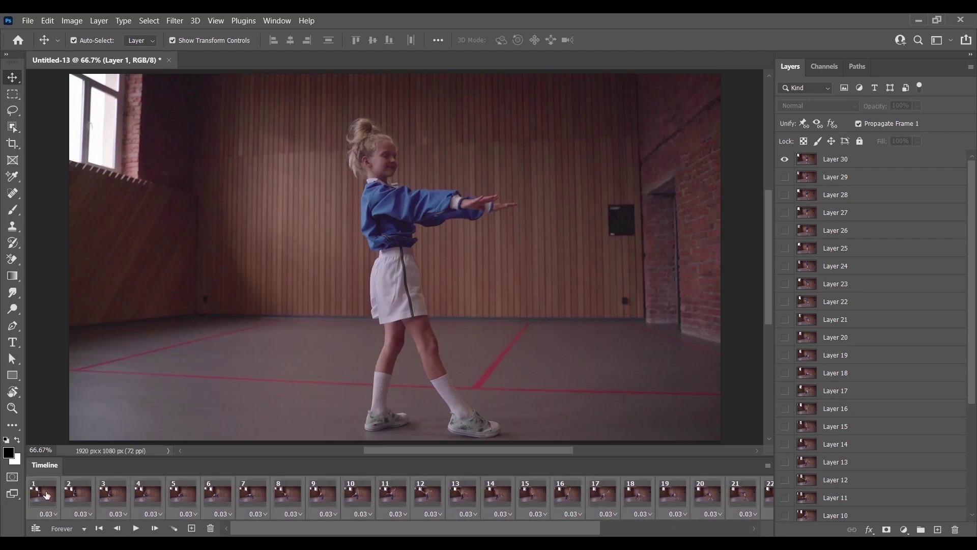
pyautogui.click(768, 466)
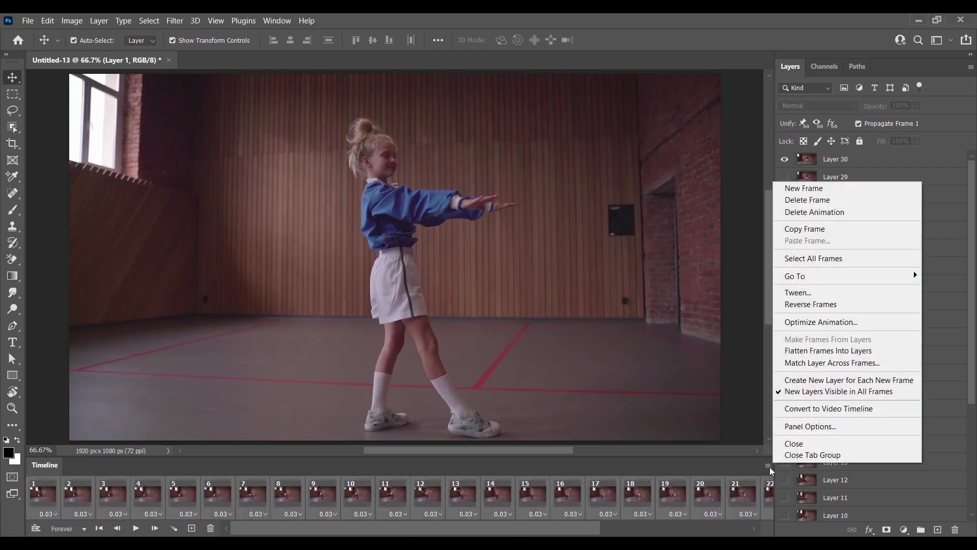
pyautogui.click(817, 304)
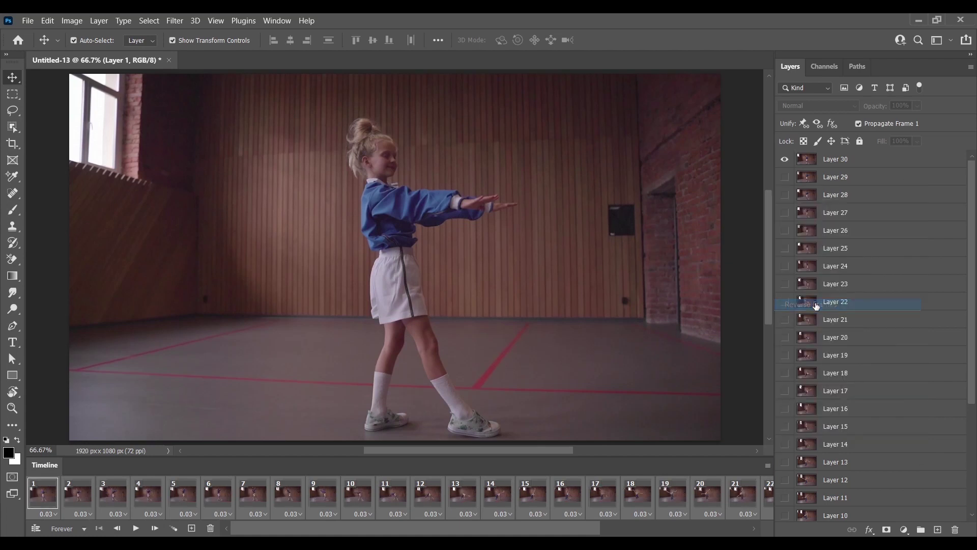
# Play the reversed animation to check it, then stop playback.
pyautogui.click(137, 529)
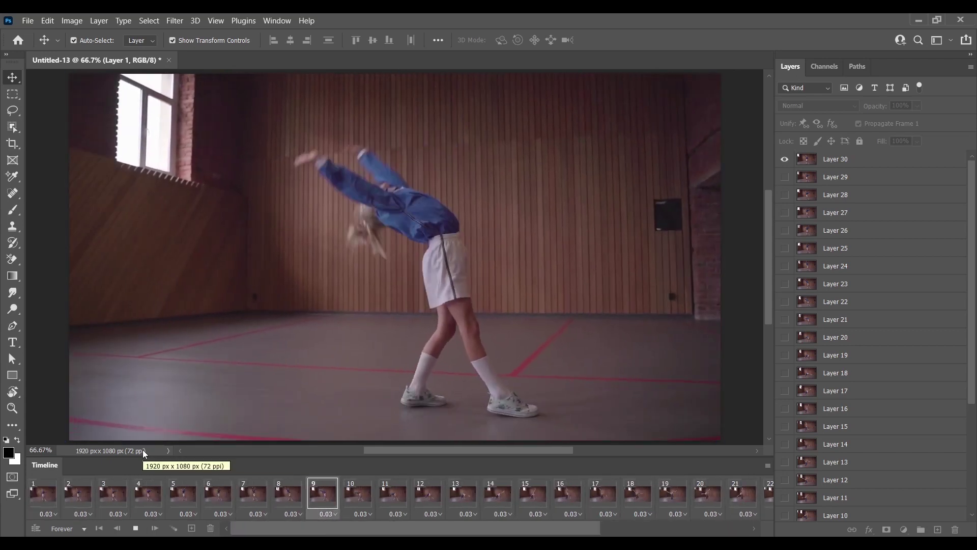
pyautogui.press('space')
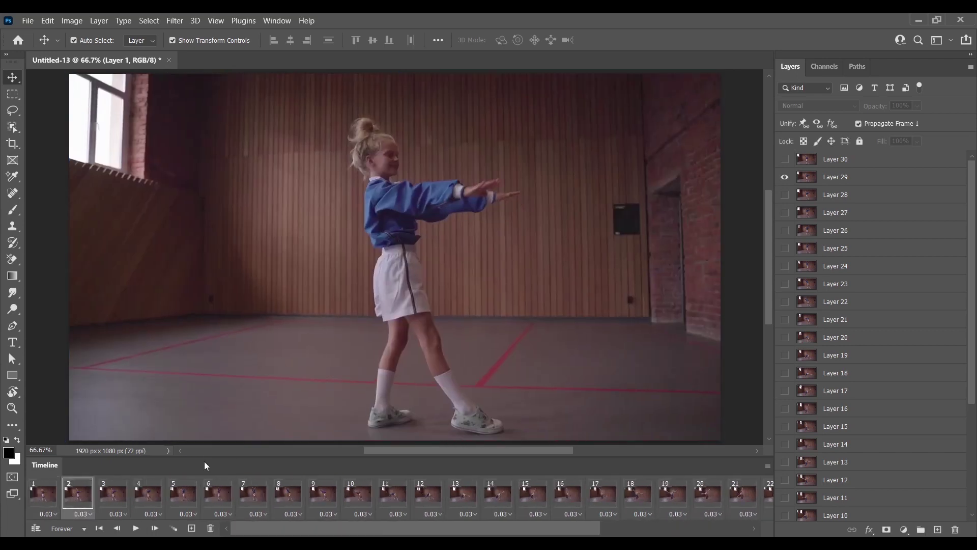
pyautogui.click(27, 21)
pyautogui.moveTo(42, 209)
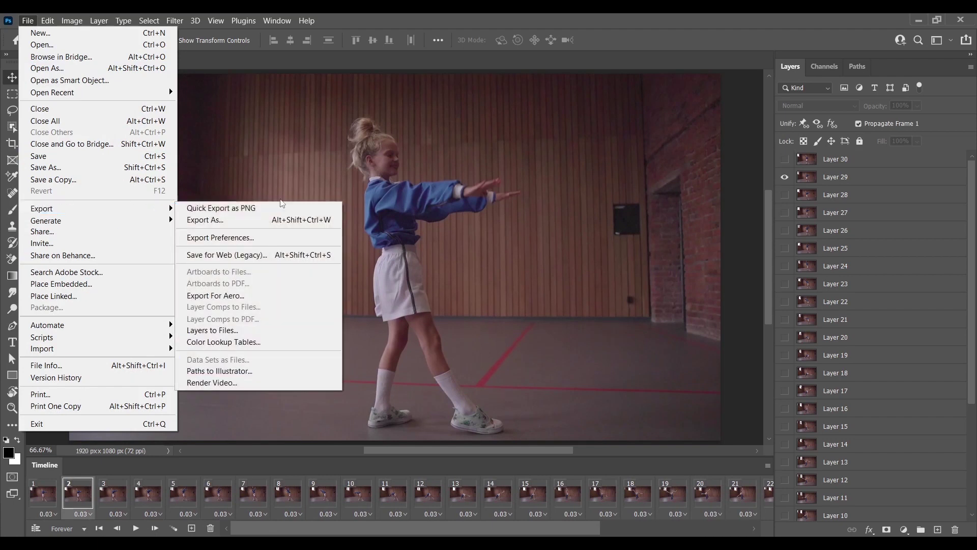
# Export the reversed animation via Save for Web (Legacy) at 500 px width.
pyautogui.click(226, 254)
pyautogui.doubleClick(584, 413)
pyautogui.write('500')
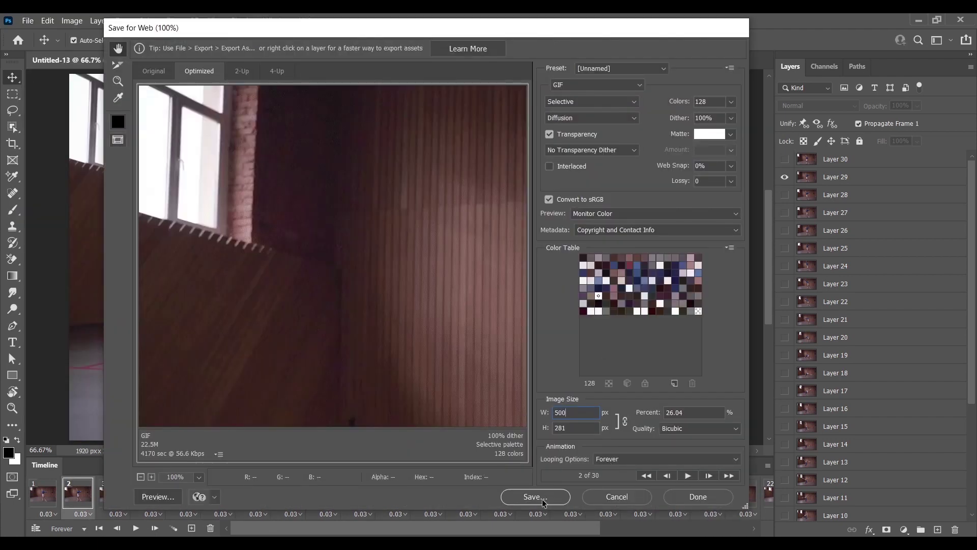
pyautogui.click(544, 502)
# Overwrite Animation.gif on the Desktop, then preview it in Photos and close it.
pyautogui.click(384, 125)
pyautogui.click(471, 371)
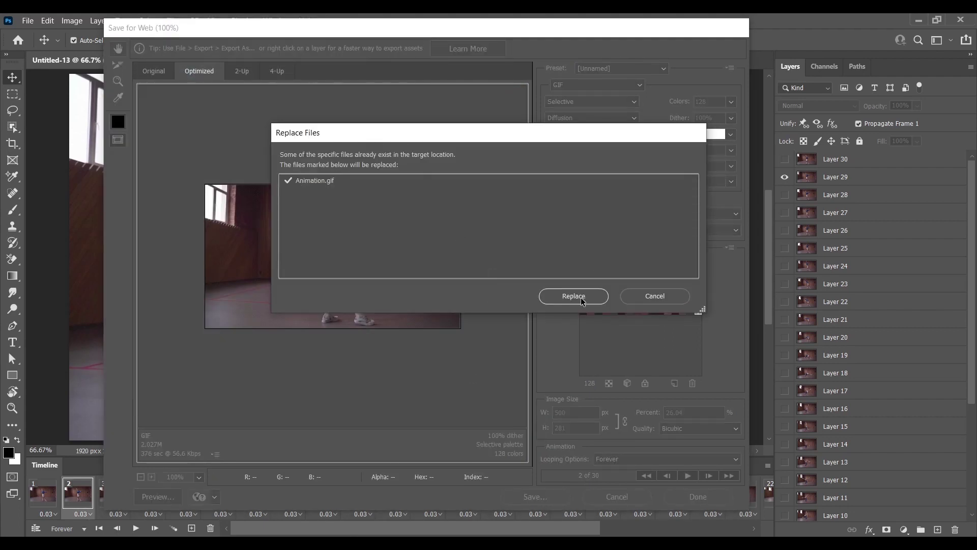
pyautogui.click(583, 300)
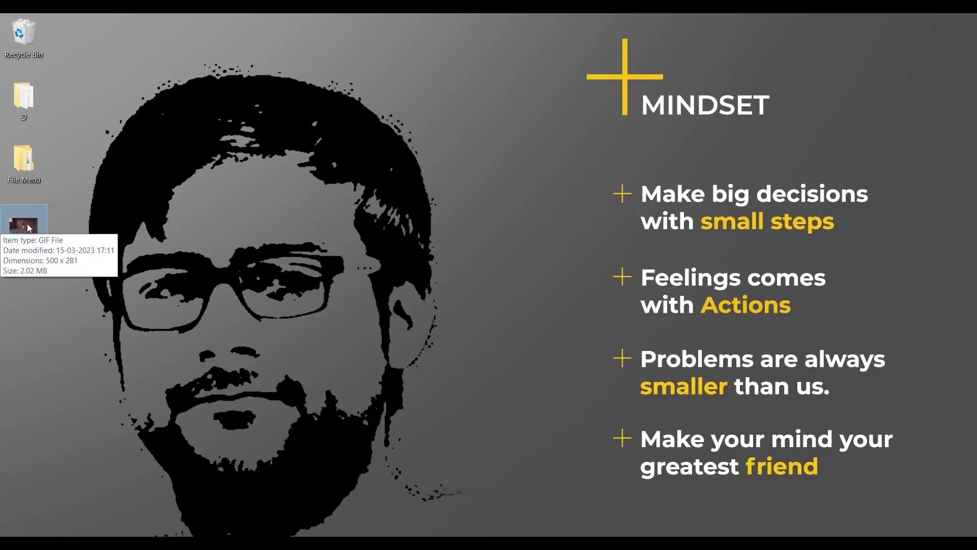
pyautogui.doubleClick(26, 225)
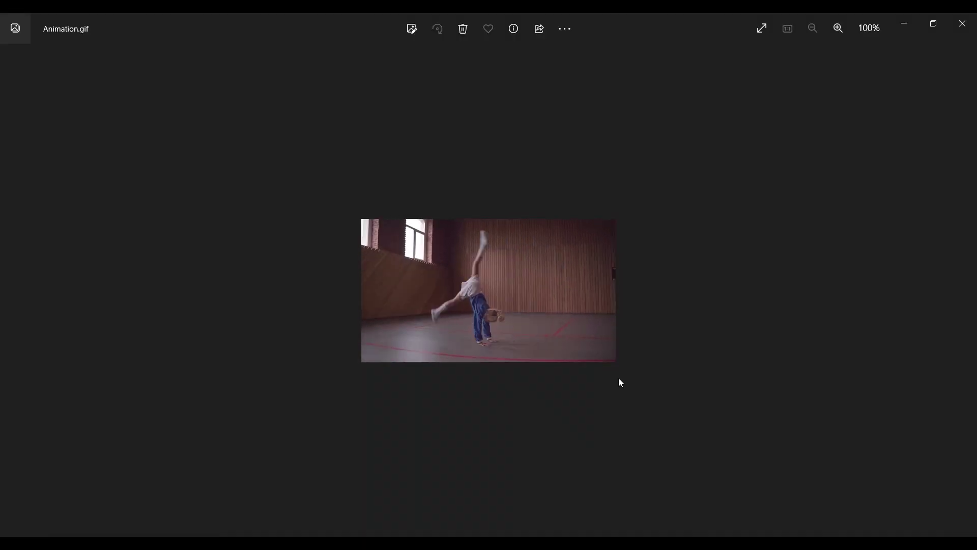
pyautogui.click(963, 23)
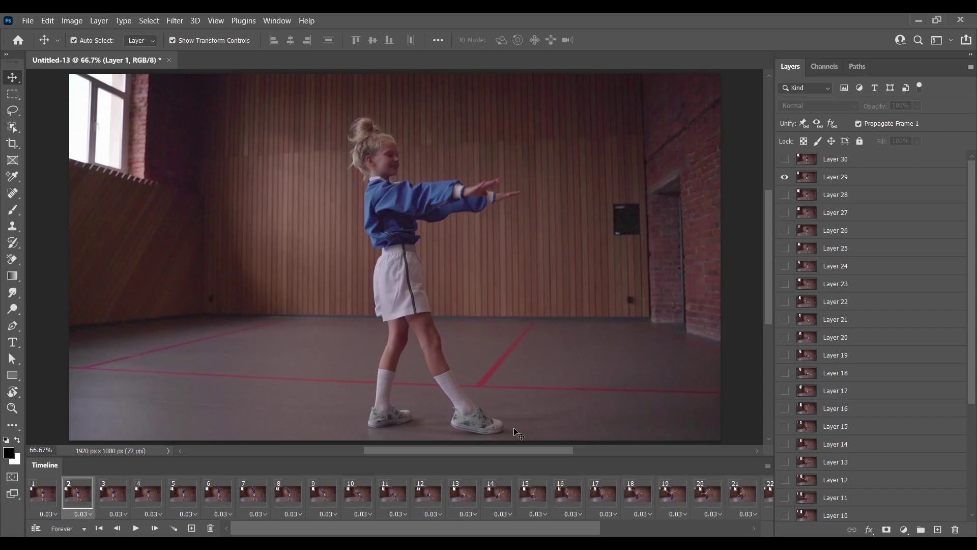